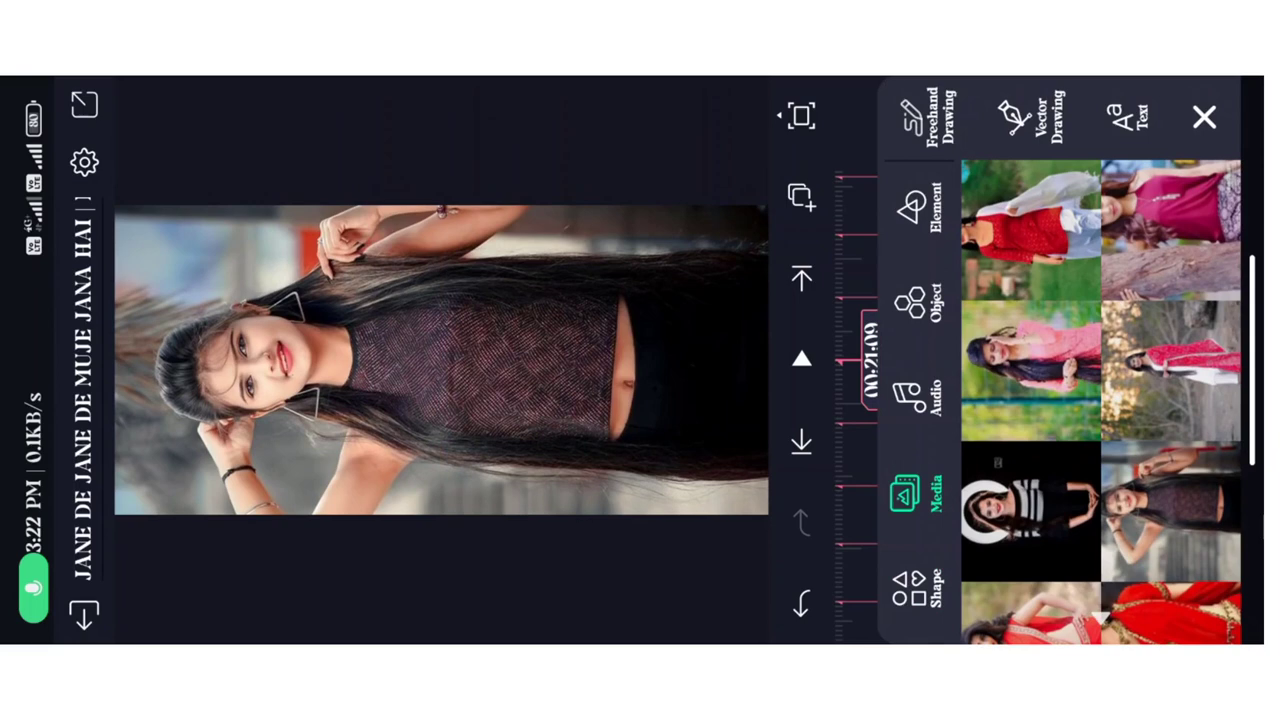
# Step: Add the red kurta photo and make it fill the composition area
pyautogui.click(1030, 230)
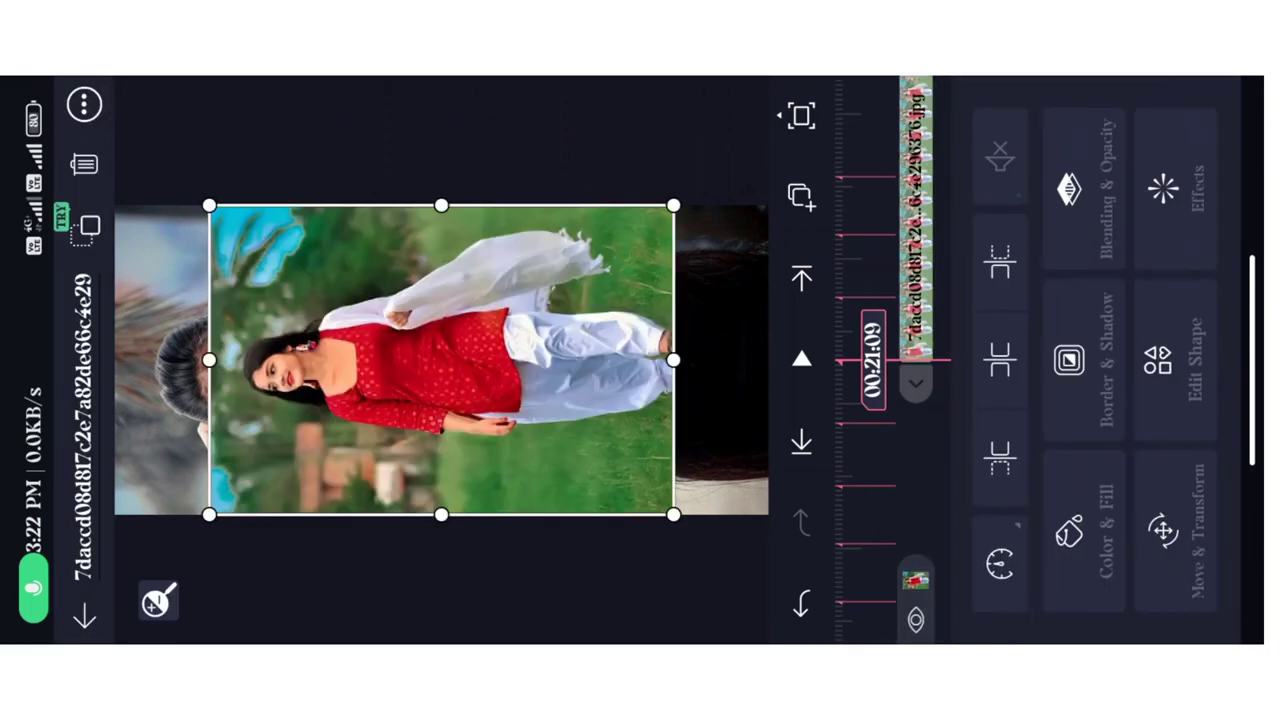
pyautogui.click(84, 104)
pyautogui.click(337, 400)
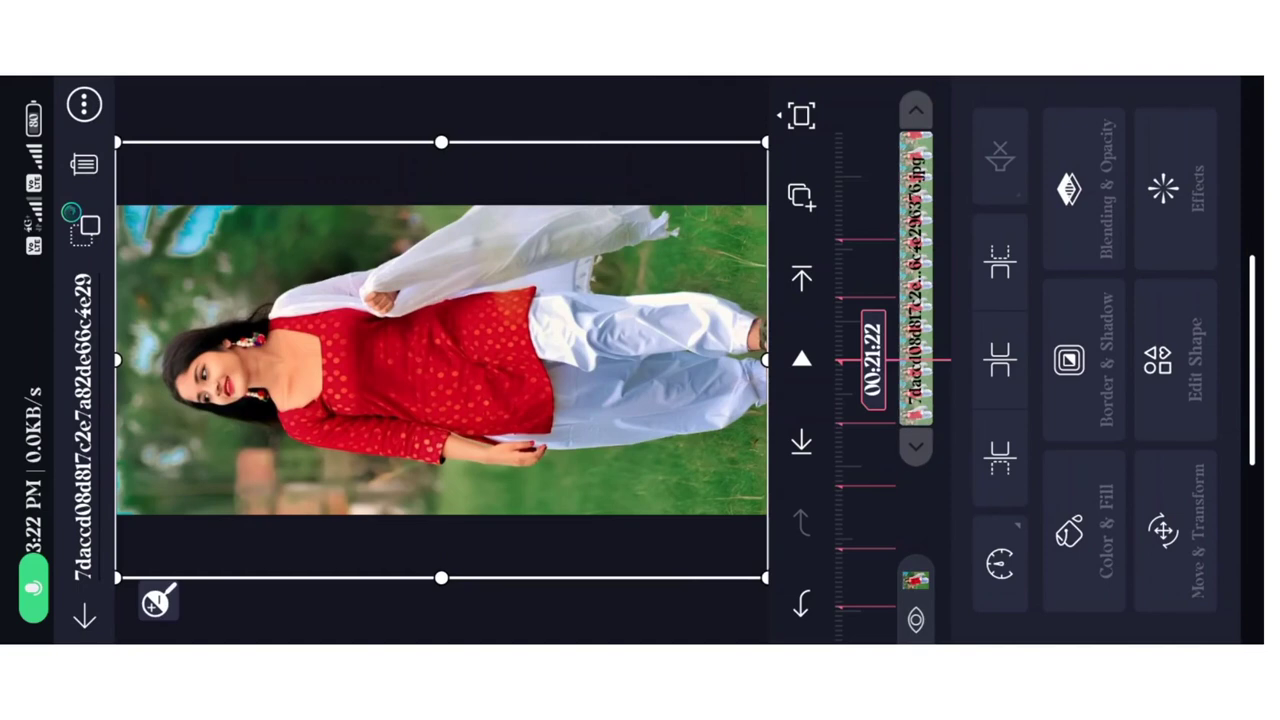
# Step: Add the tree-trunk photo, fill it to the frame, and deselect it
pyautogui.click(1190, 120)
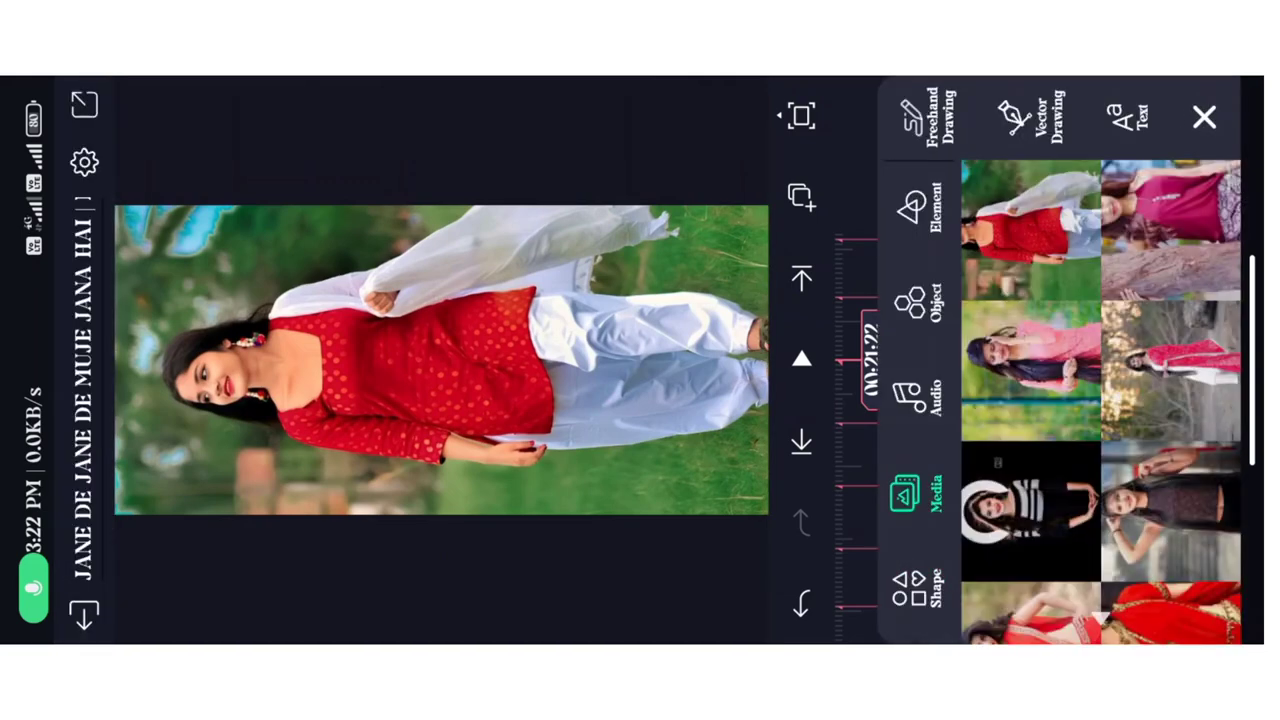
pyautogui.click(1170, 230)
pyautogui.click(84, 104)
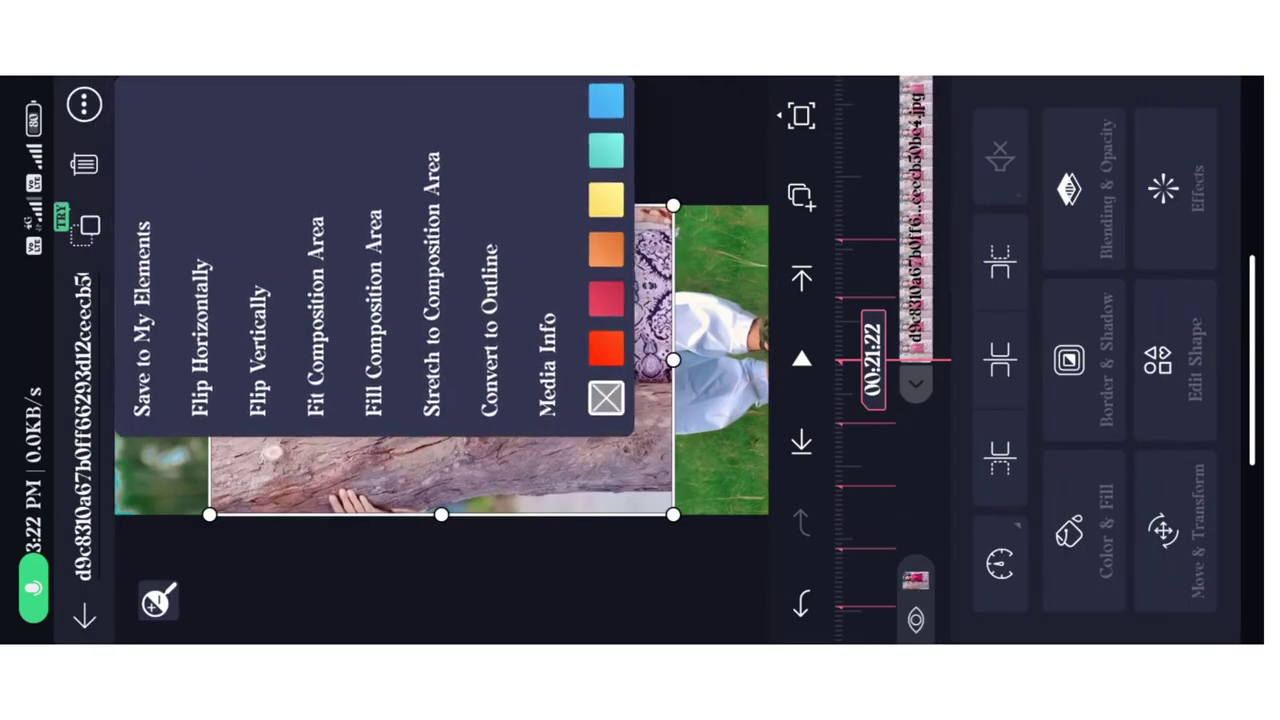
pyautogui.click(374, 315)
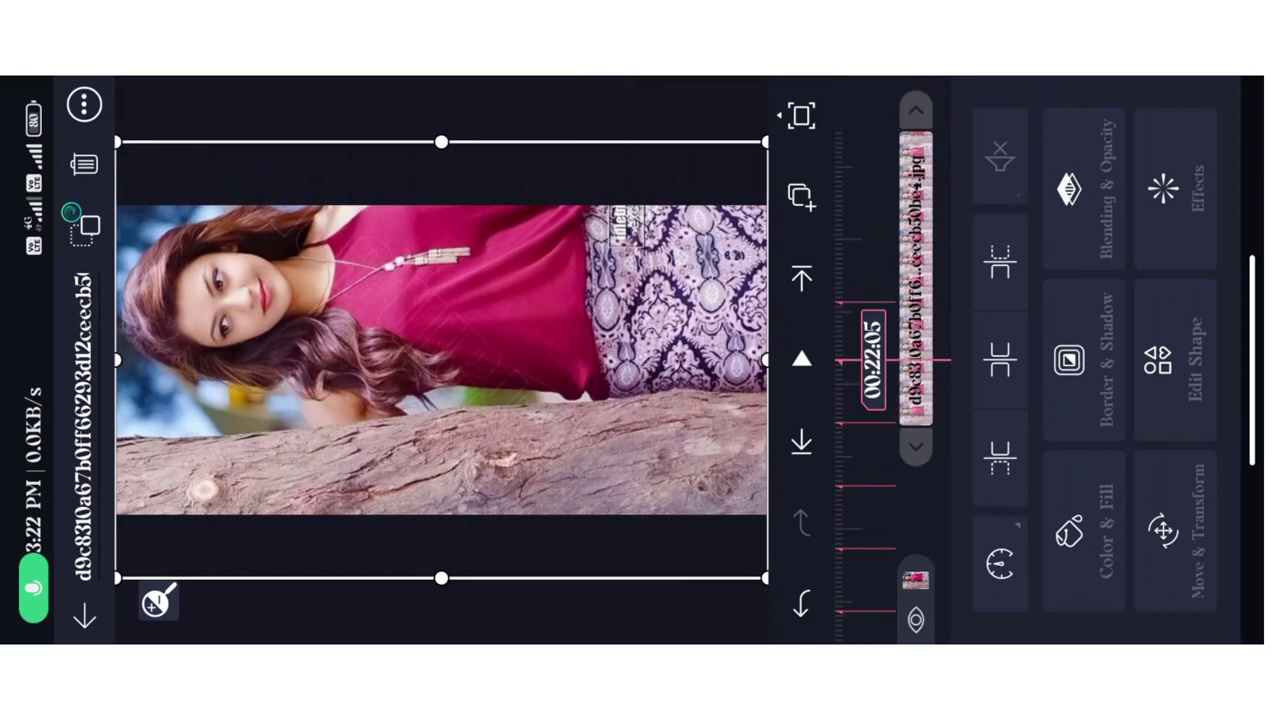
pyautogui.press('Escape')
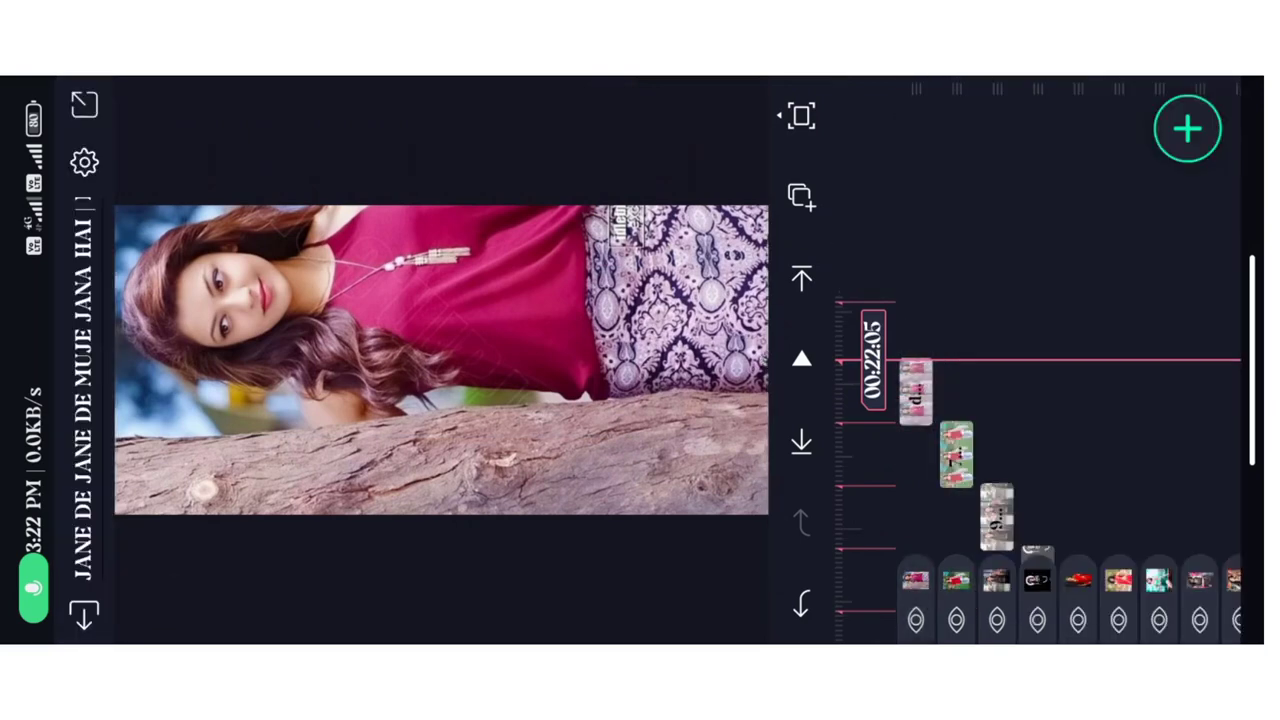
# Step: Add the black-and-white striped top photo, fill it to the frame, and deselect
pyautogui.click(1187, 128)
pyautogui.click(905, 493)
pyautogui.scroll(5, 1100, 400)
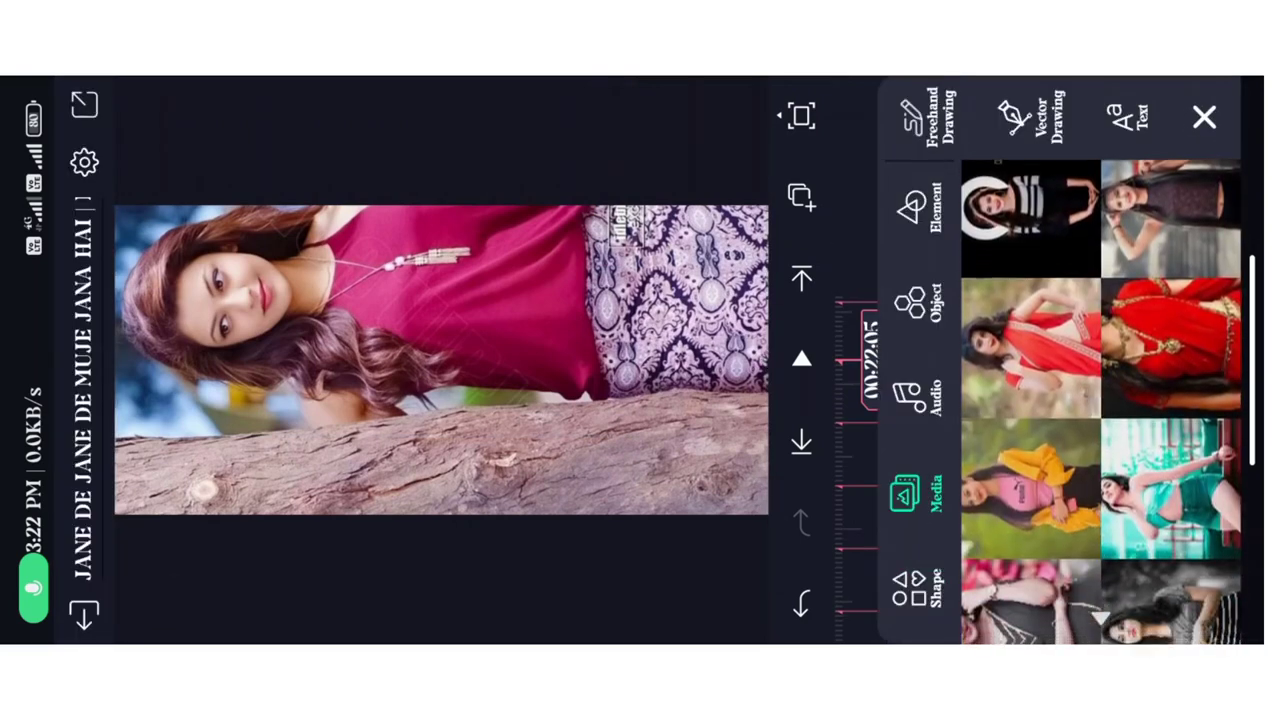
pyautogui.scroll(-2, 1100, 400)
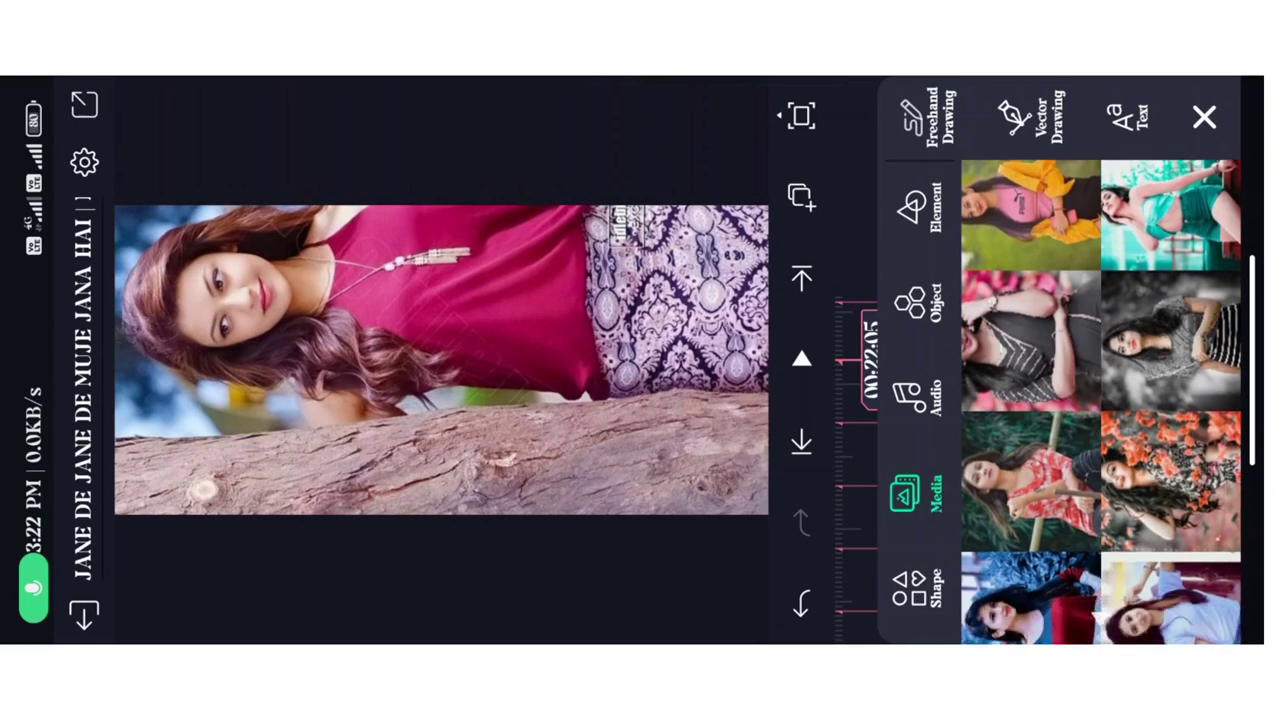
pyautogui.click(1170, 340)
pyautogui.click(84, 104)
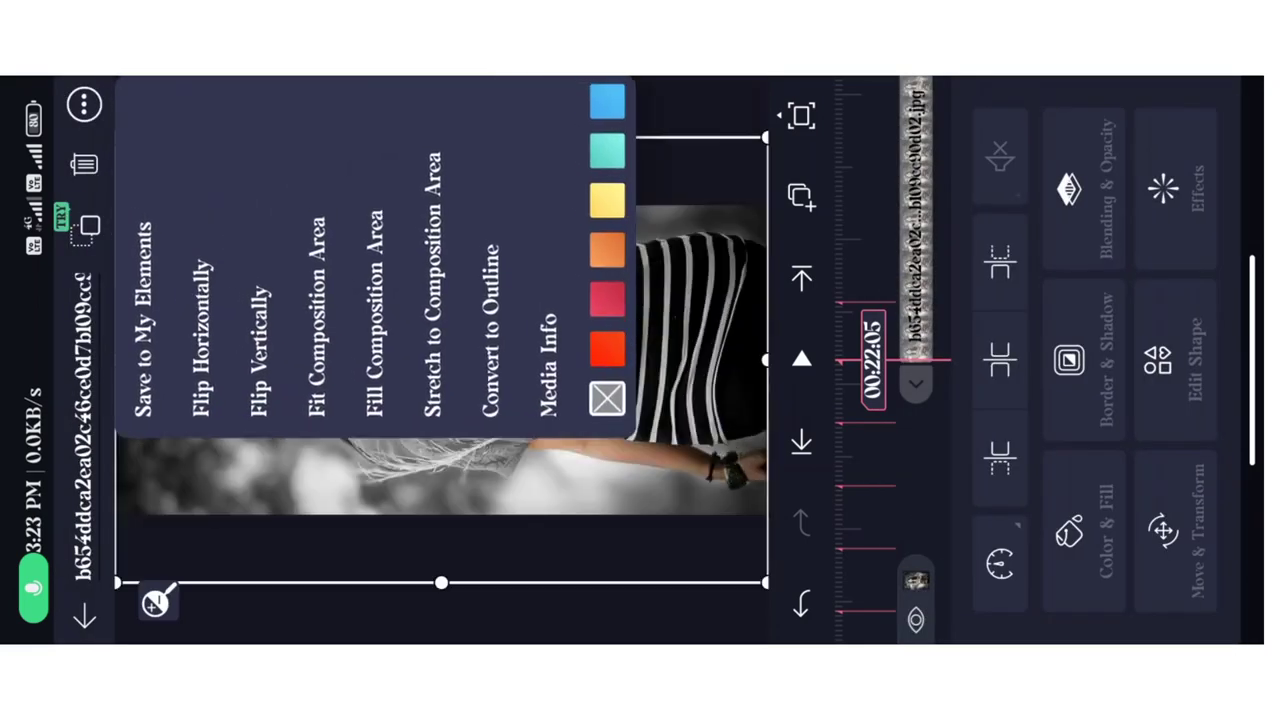
pyautogui.click(371, 330)
pyautogui.moveTo(915, 250); pyautogui.dragTo(915, 305)
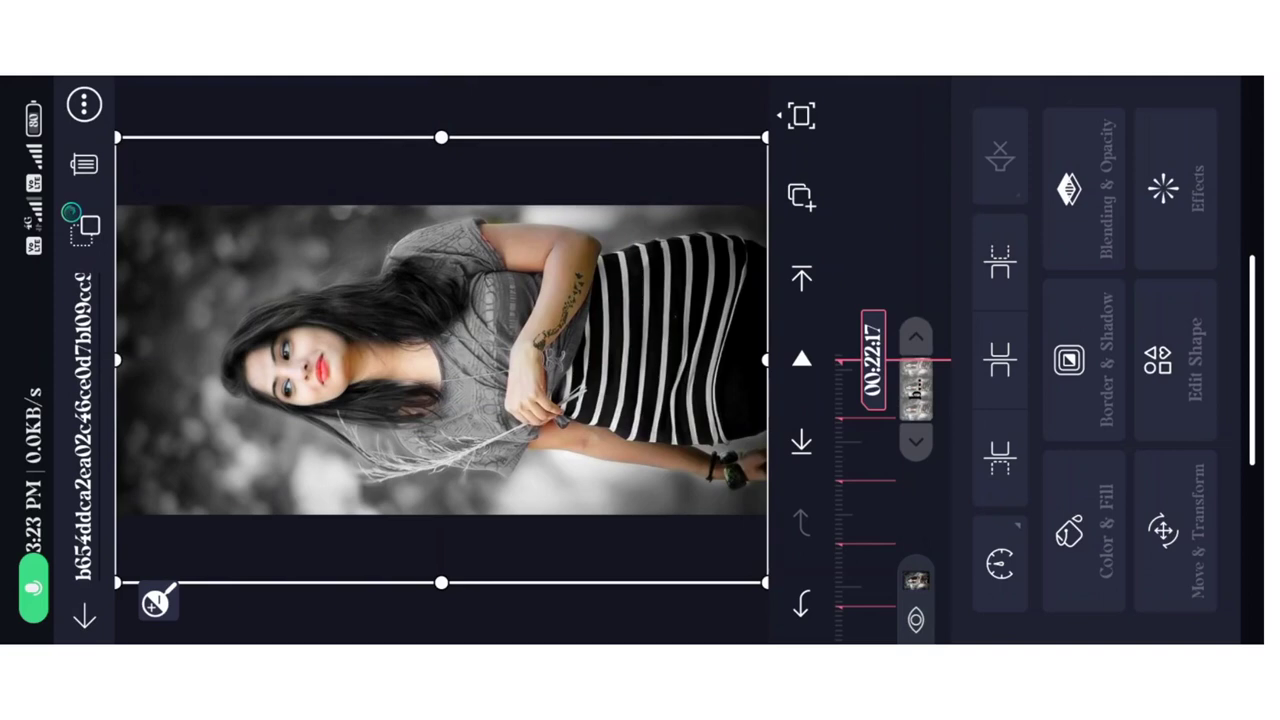
pyautogui.press('Escape')
pyautogui.scroll(-10, 1040, 360)
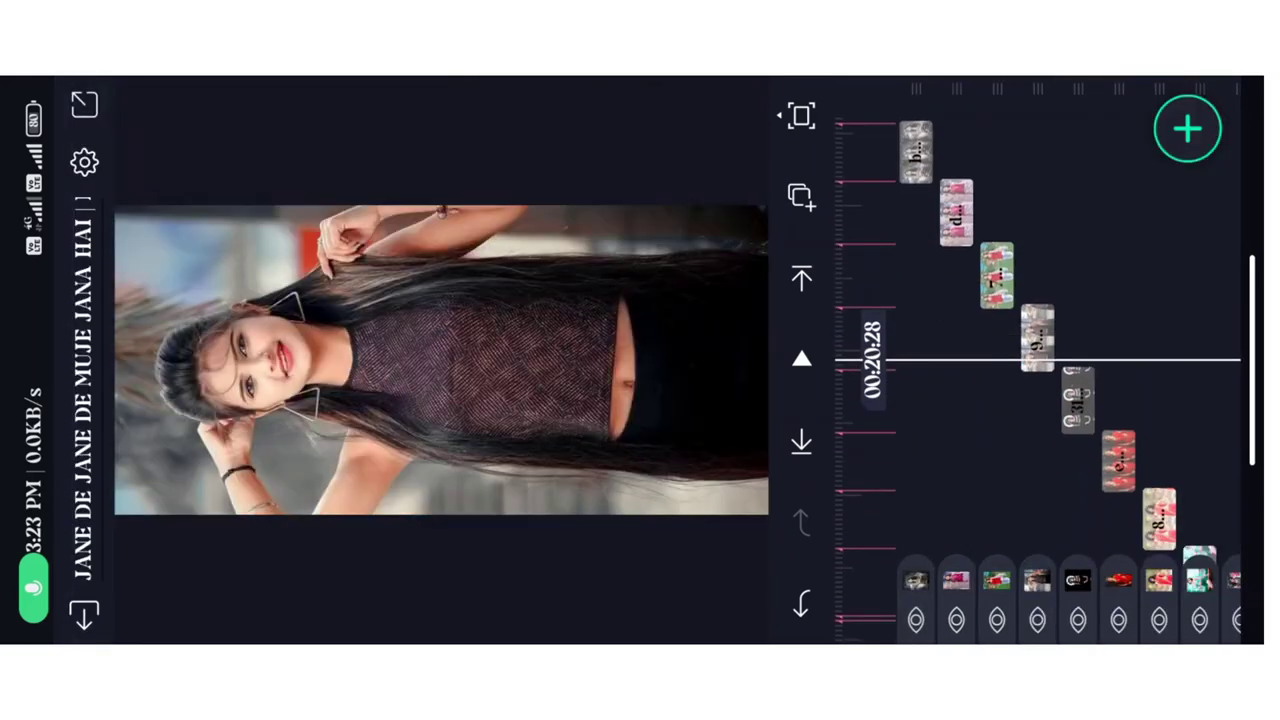
pyautogui.scroll(-5, 1040, 360)
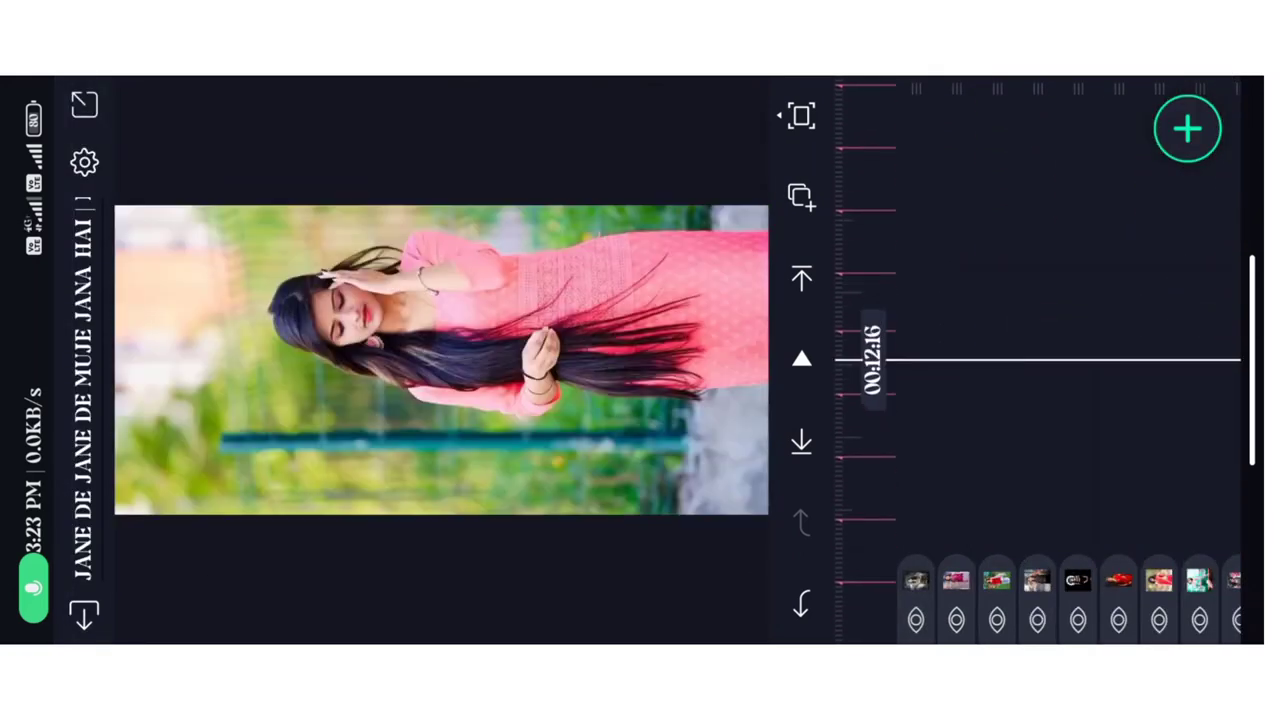
pyautogui.scroll(-10, 1040, 360)
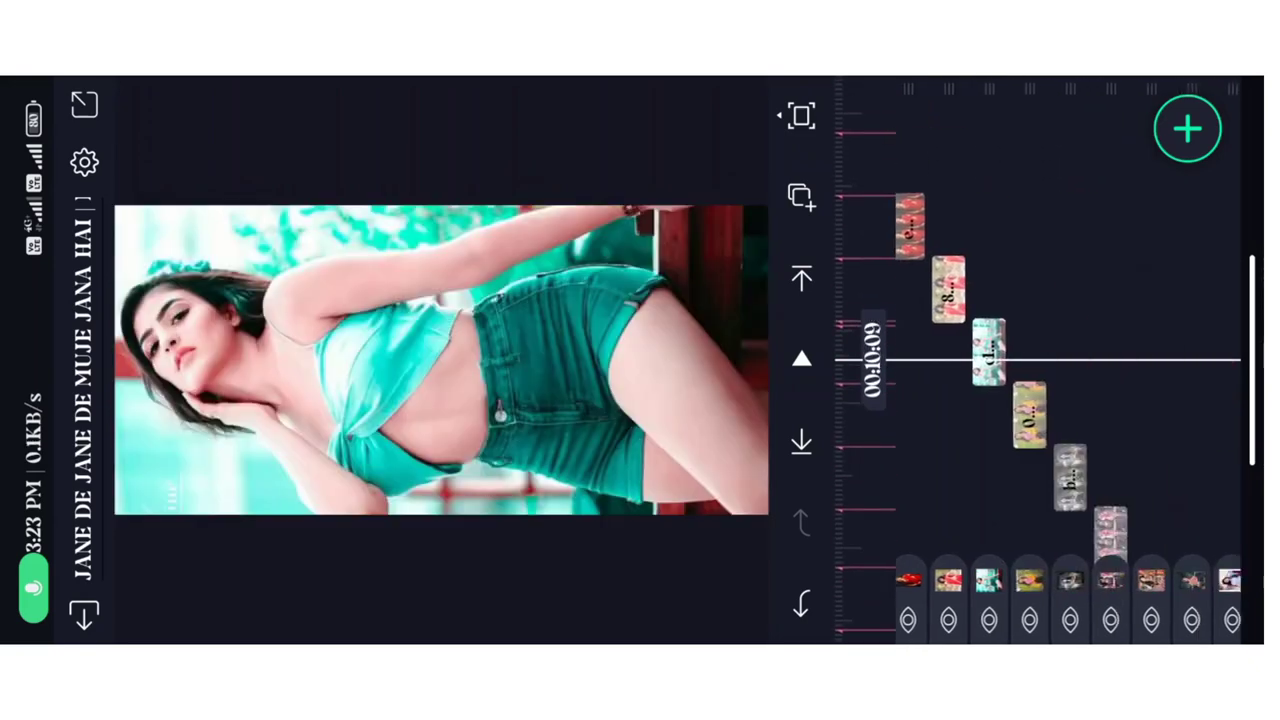
pyautogui.scroll(-10, 1040, 360)
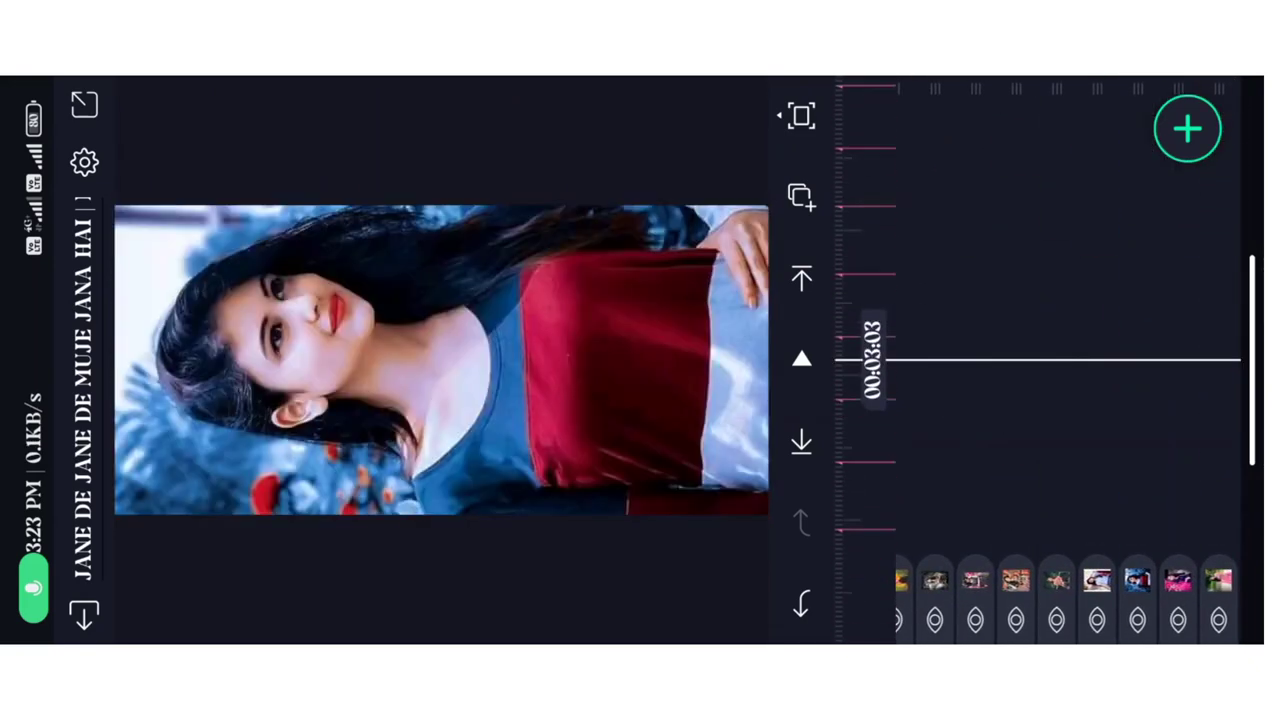
pyautogui.scroll(2, 1040, 360)
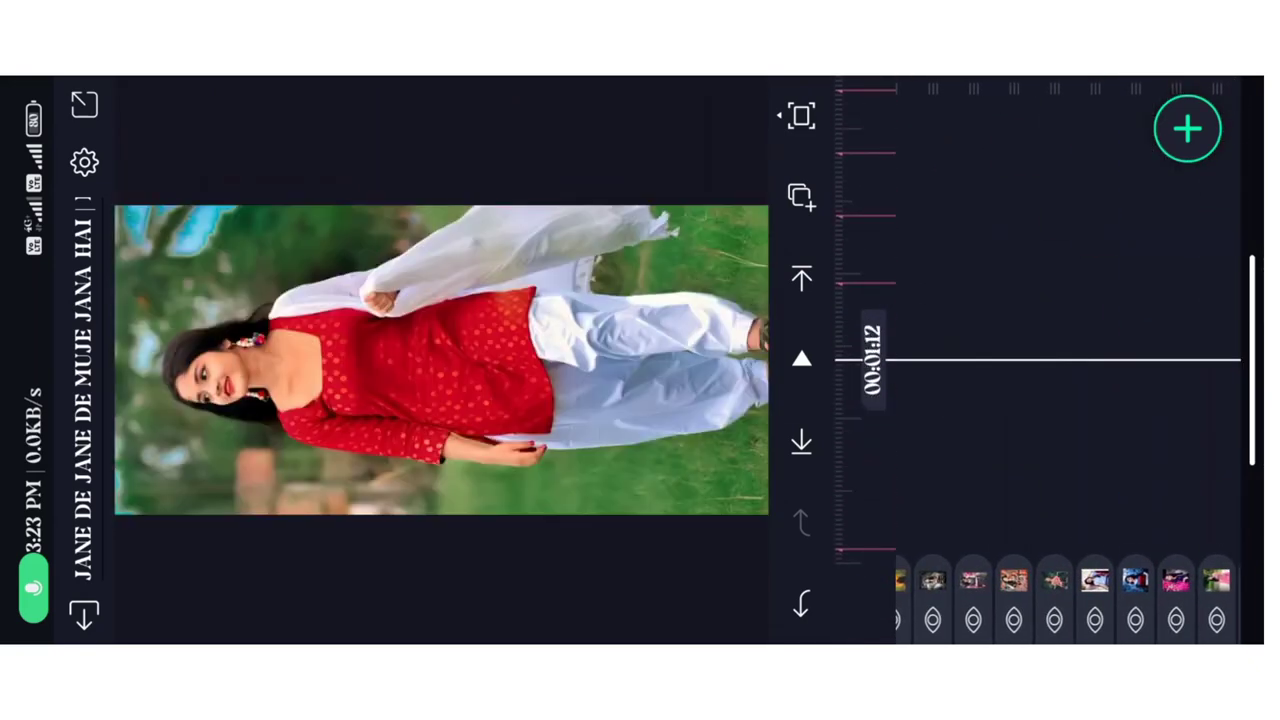
pyautogui.scroll(-1, 1040, 360)
pyautogui.scroll(1, 1040, 360)
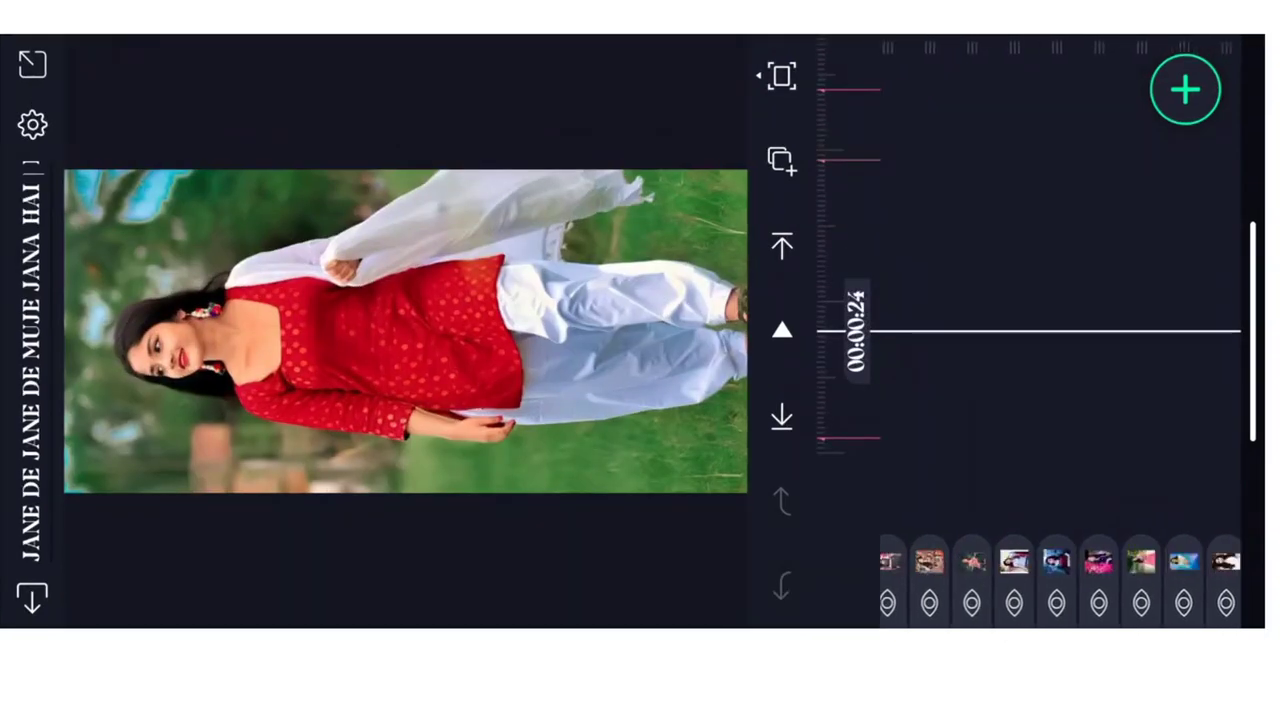
pyautogui.scroll(5, 1040, 340)
pyautogui.scroll(-3, 1040, 360)
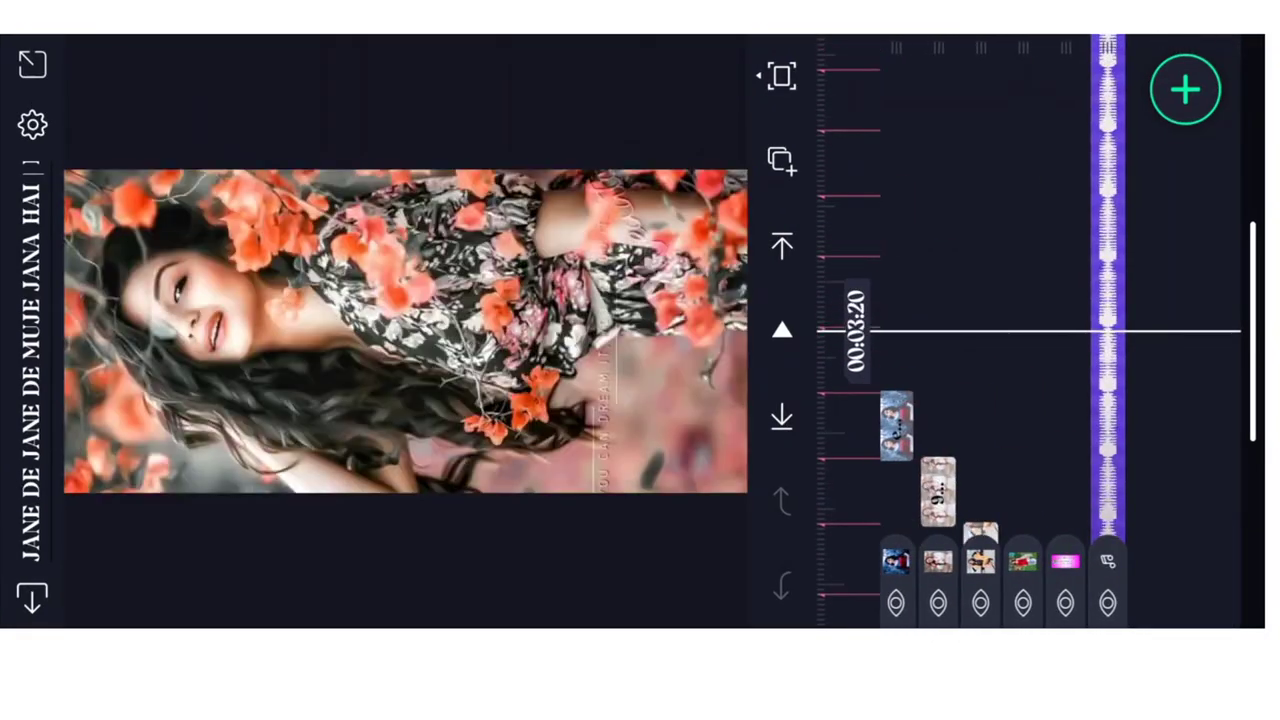
pyautogui.scroll(-5, 1040, 360)
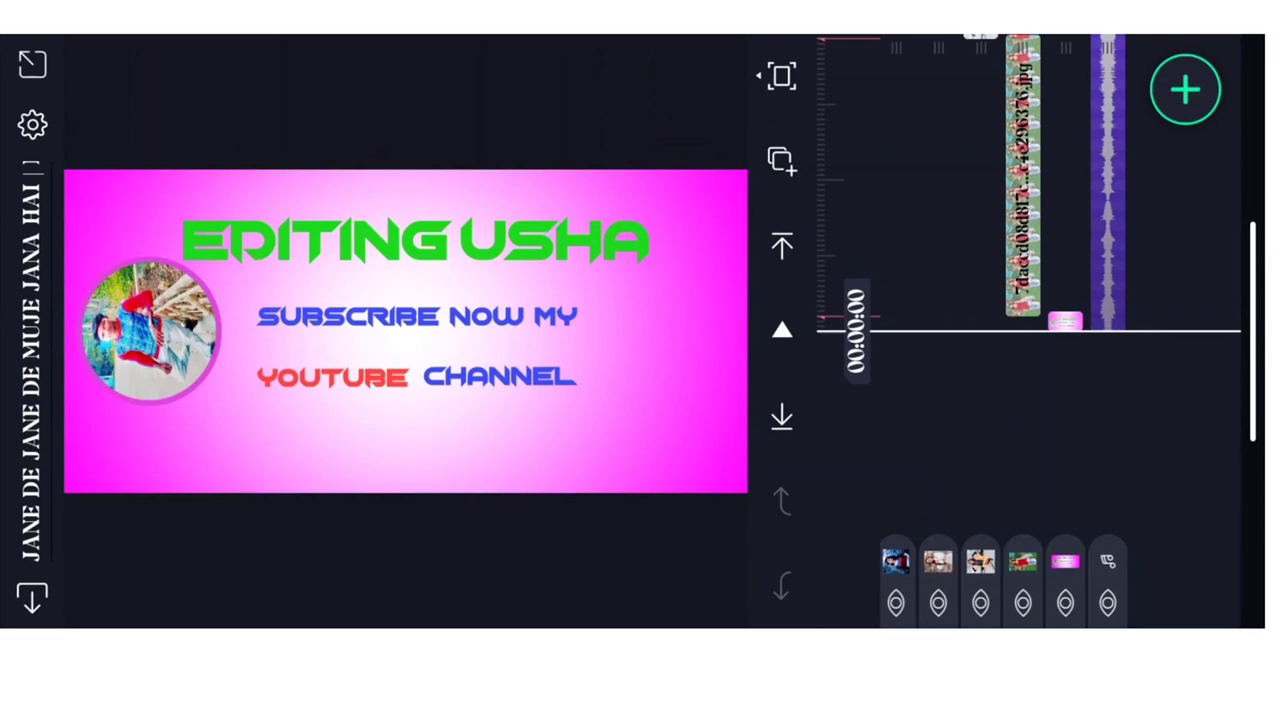
pyautogui.scroll(3, 1040, 330)
pyautogui.scroll(-2, 1040, 330)
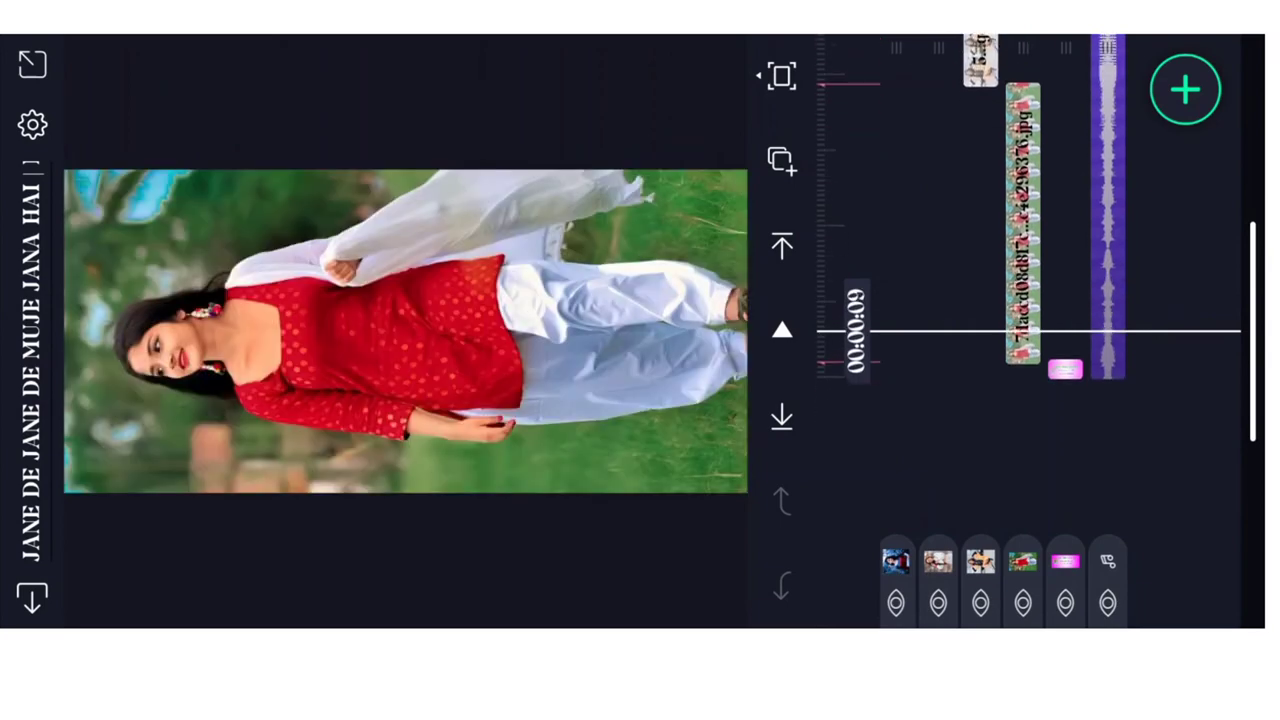
pyautogui.press('Escape')
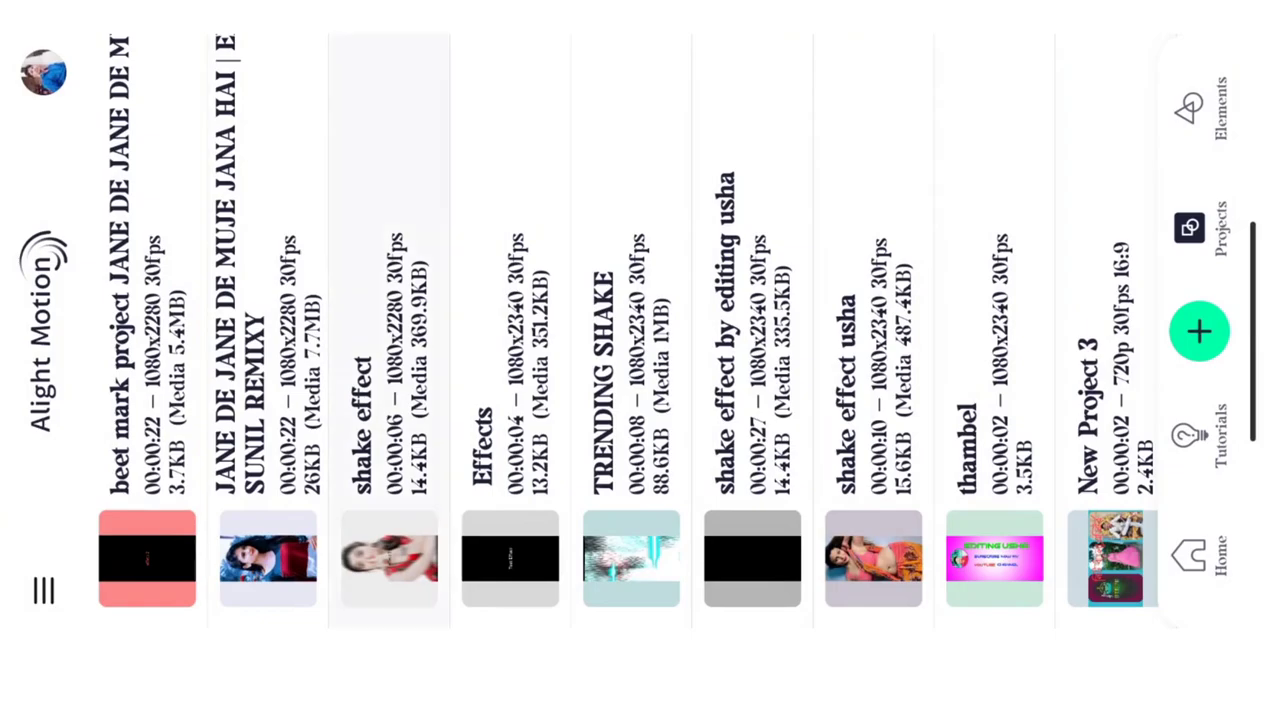
pyautogui.click(389, 420)
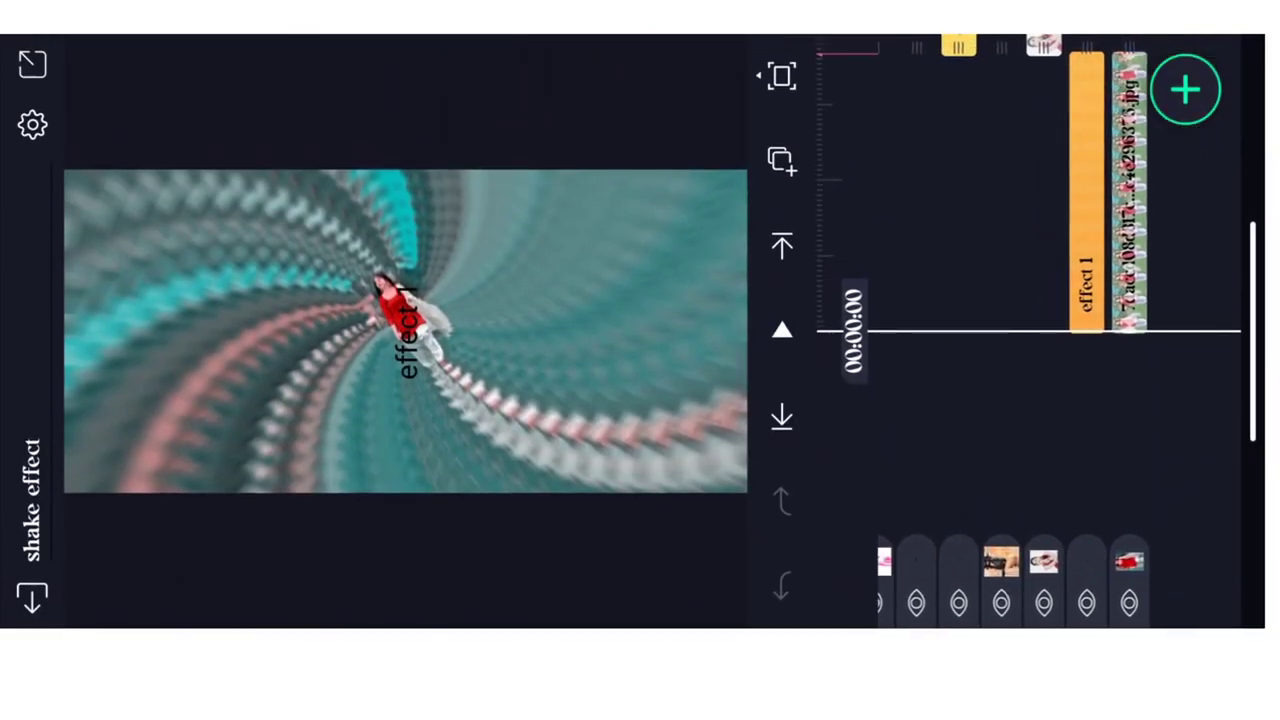
pyautogui.scroll(3, 1040, 330)
pyautogui.scroll(-3, 1040, 330)
pyautogui.scroll(4, 1040, 330)
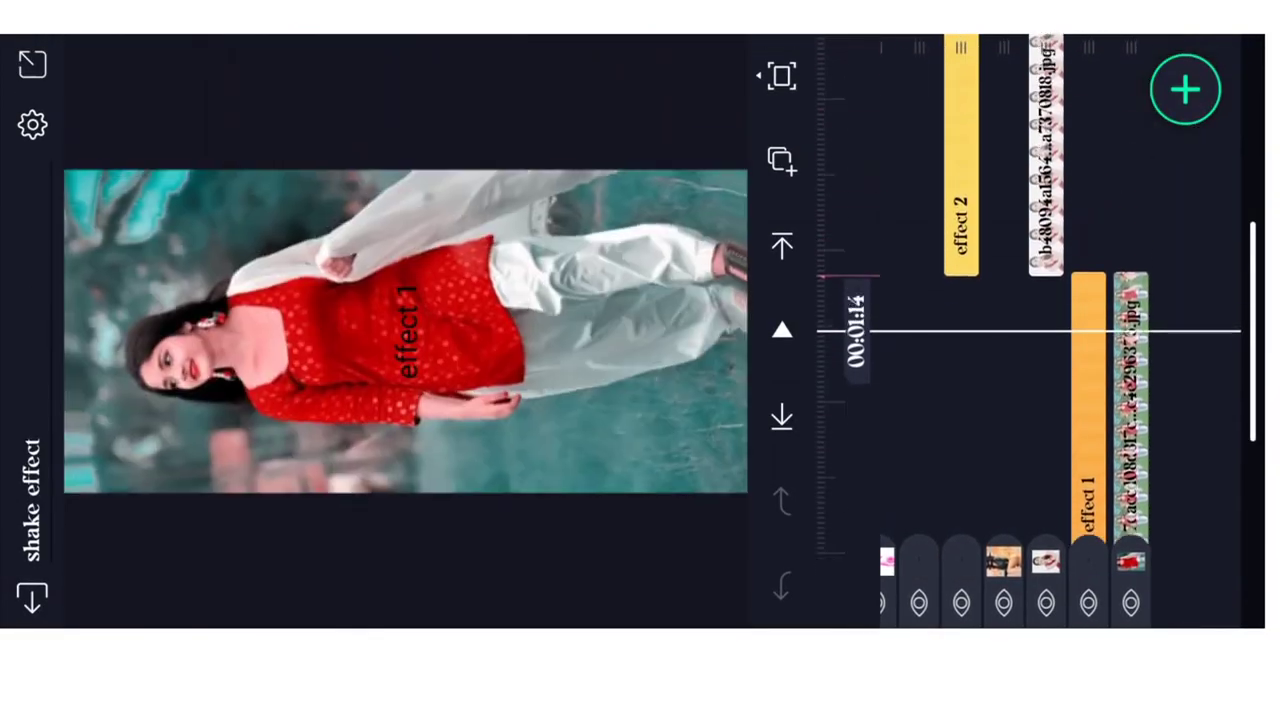
pyautogui.scroll(2, 1040, 330)
pyautogui.scroll(3, 1040, 330)
pyautogui.scroll(3, 1040, 330)
pyautogui.scroll(3, 1040, 330)
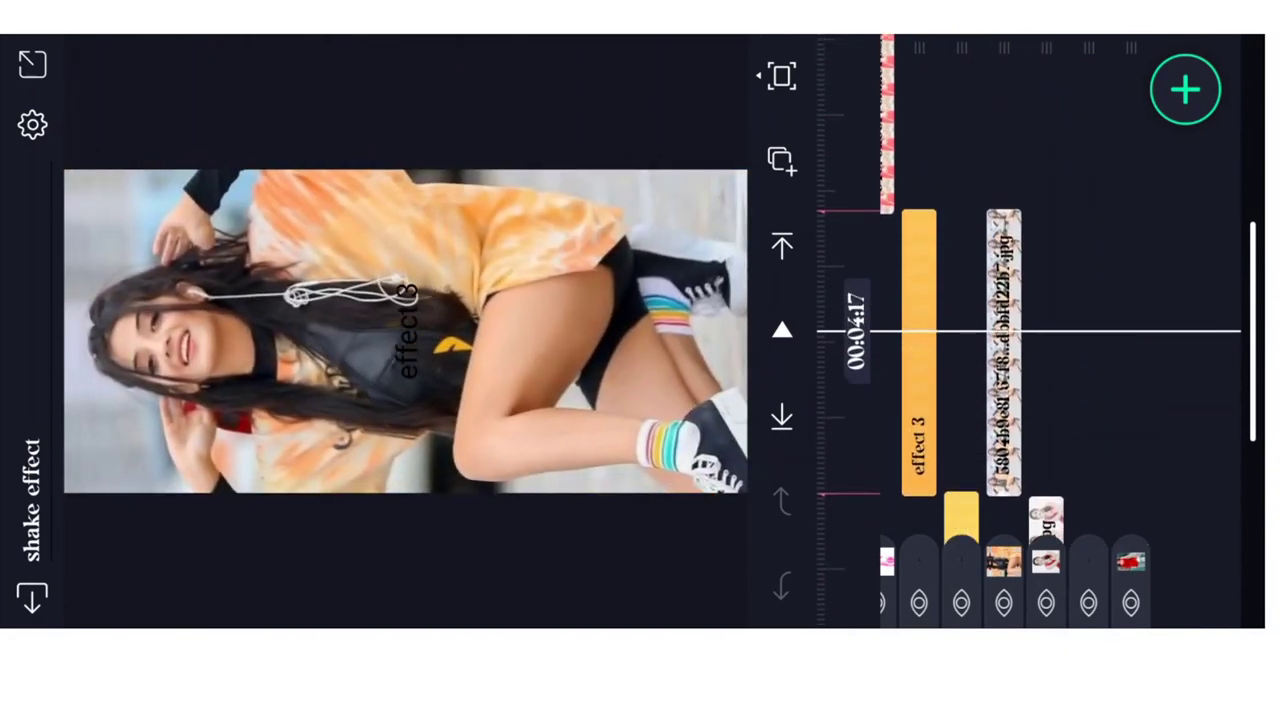
pyautogui.scroll(1, 1040, 330)
pyautogui.hscroll(-1, 1040, 330)
pyautogui.scroll(2, 1040, 330)
pyautogui.scroll(-3, 1040, 330)
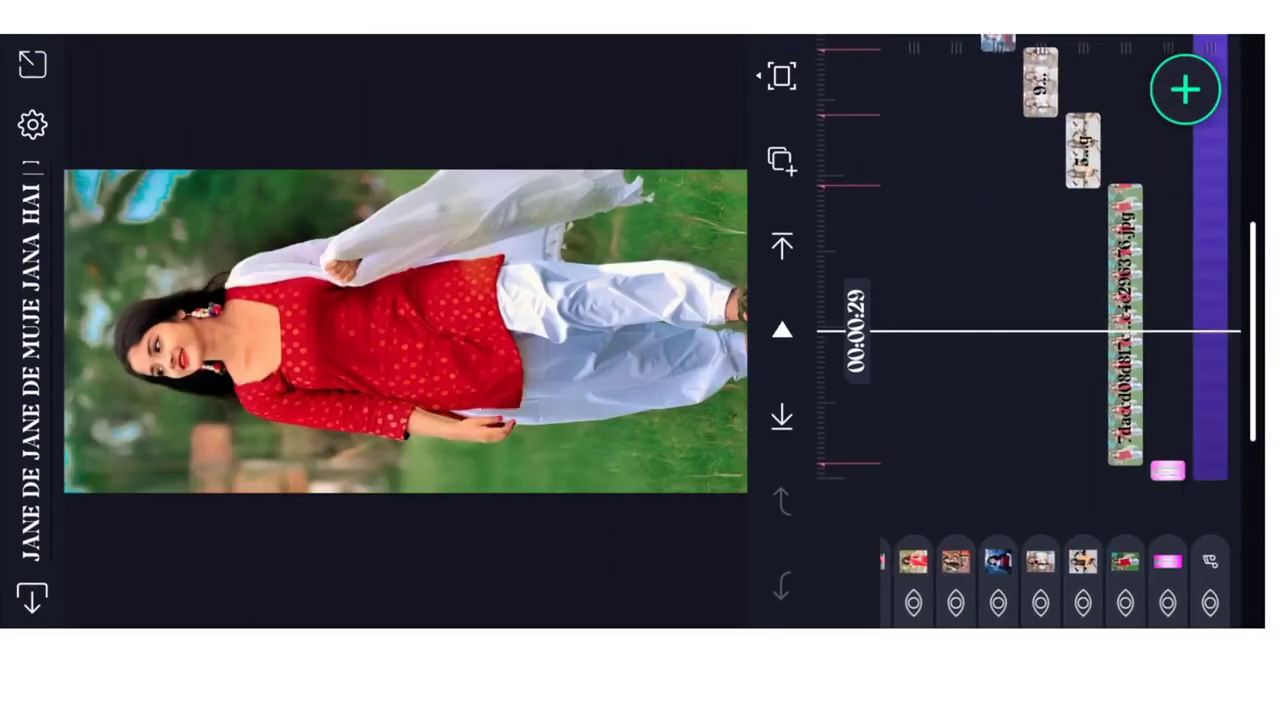
# Step: Paste the shake effects onto the red-kurta photo, then exit to the project list
pyautogui.click(1031, 270)
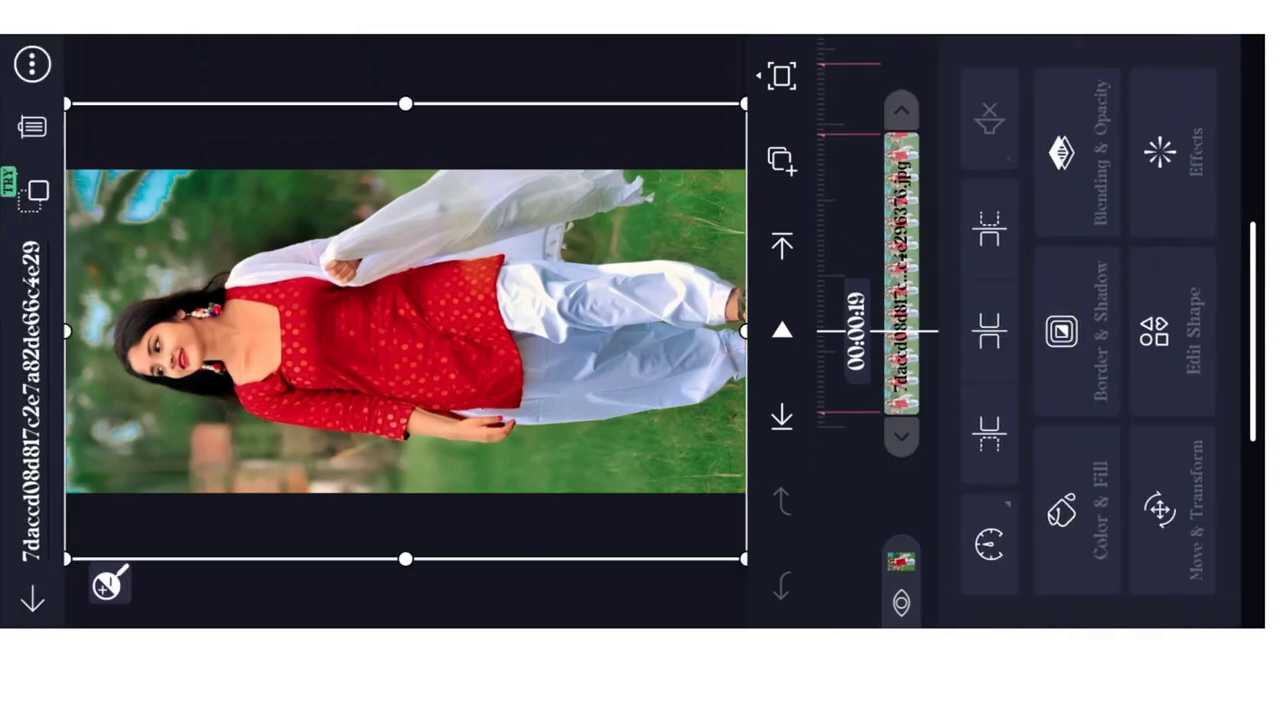
pyautogui.click(1160, 150)
pyautogui.click(1248, 583)
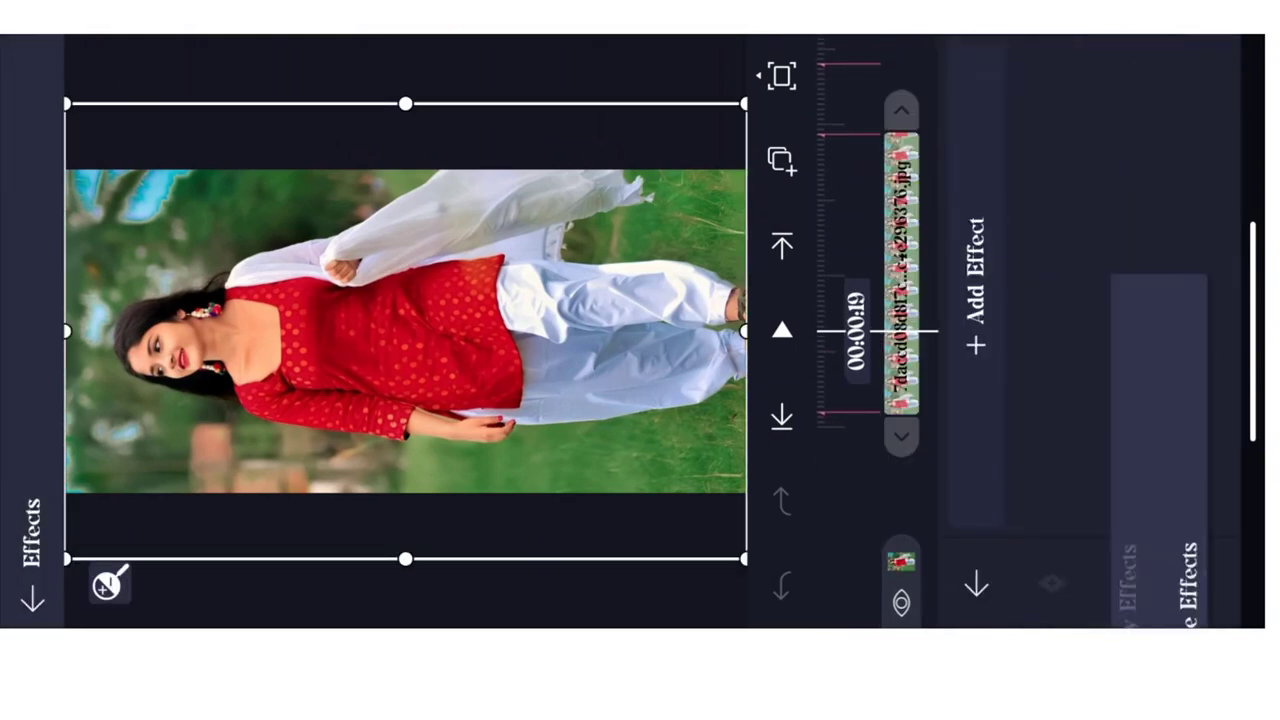
pyautogui.click(1136, 535)
pyautogui.click(33, 598)
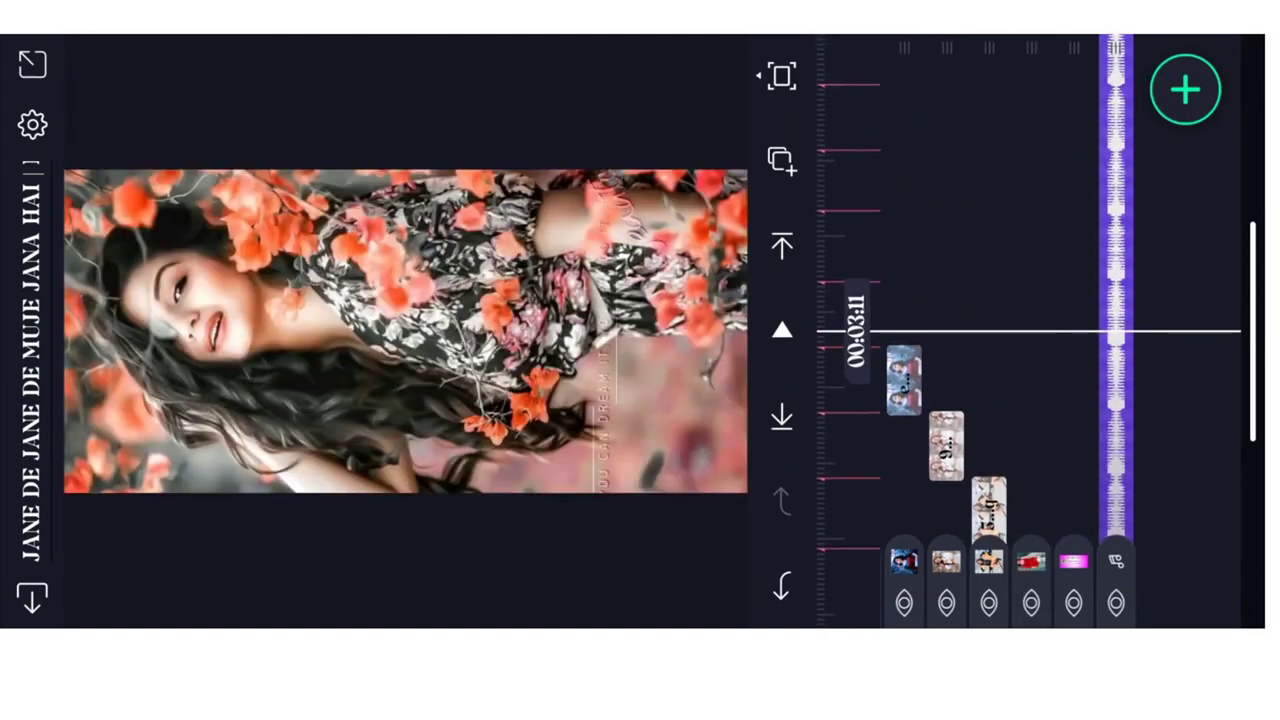
pyautogui.click(32, 64)
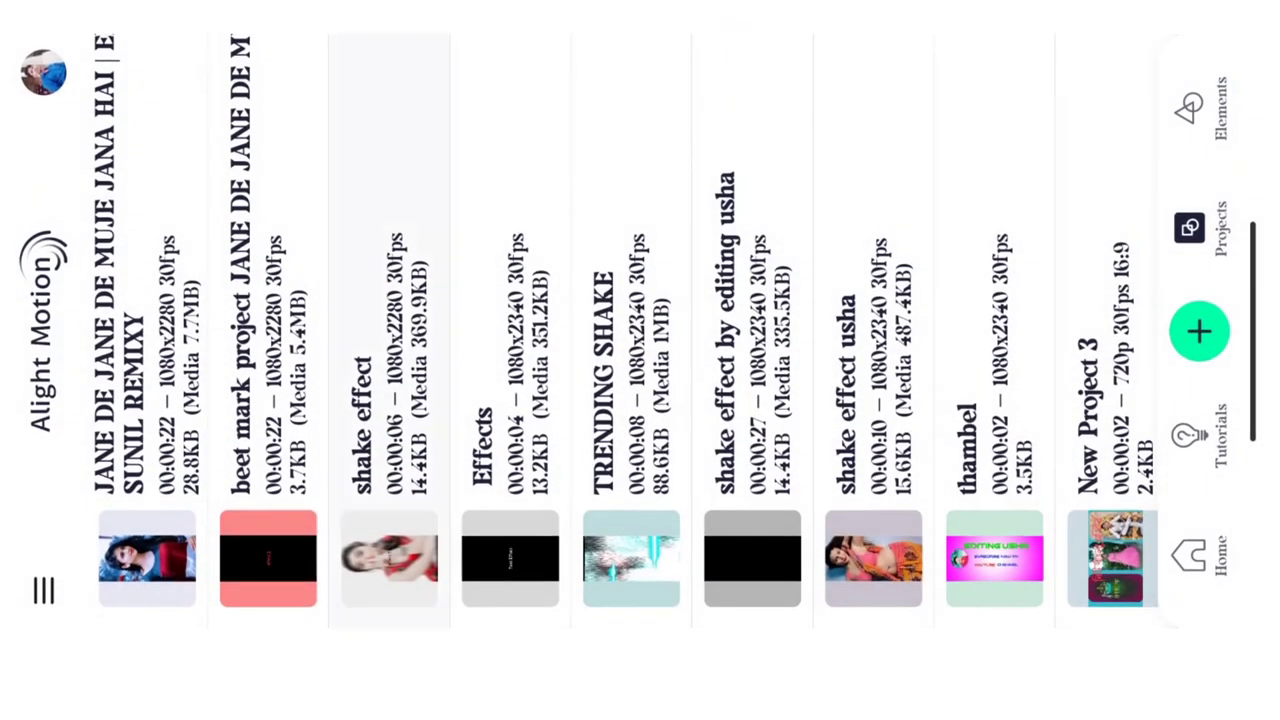
# Step: Copy the Oscillate and Motion Blur effects from the 'shake effect' project's photo layer
pyautogui.click(389, 400)
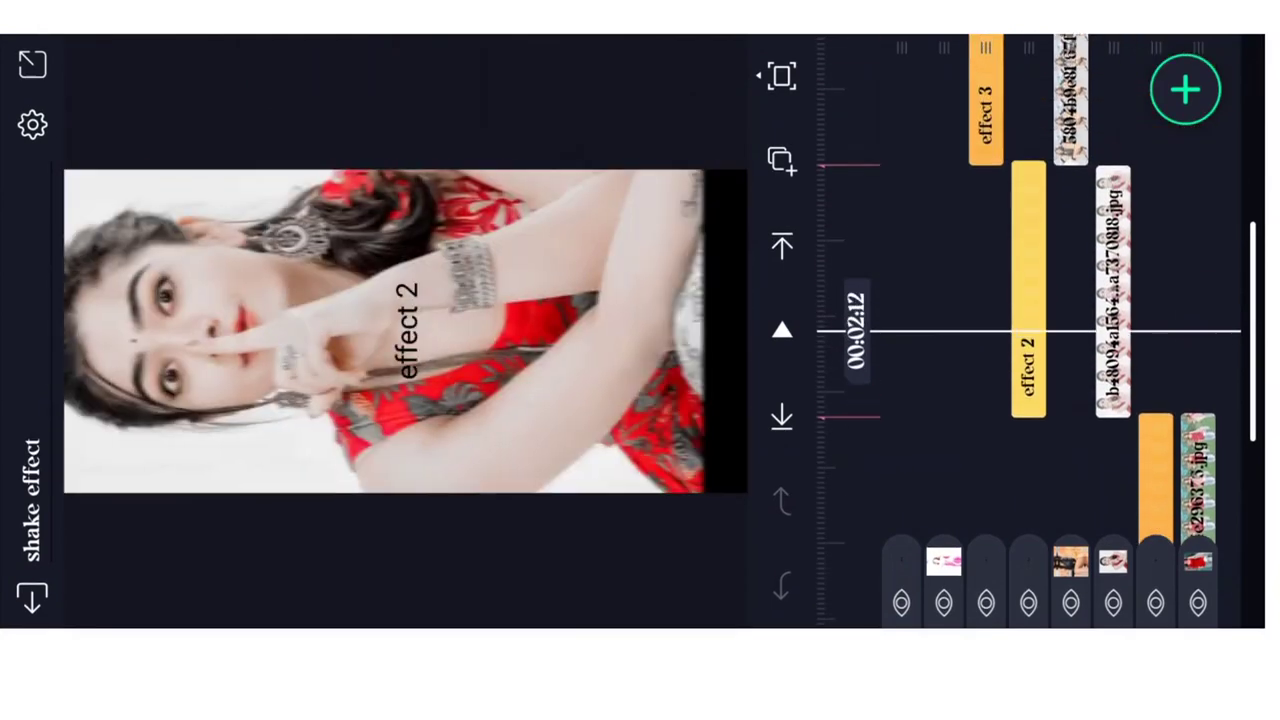
pyautogui.click(1113, 290)
pyautogui.click(782, 330)
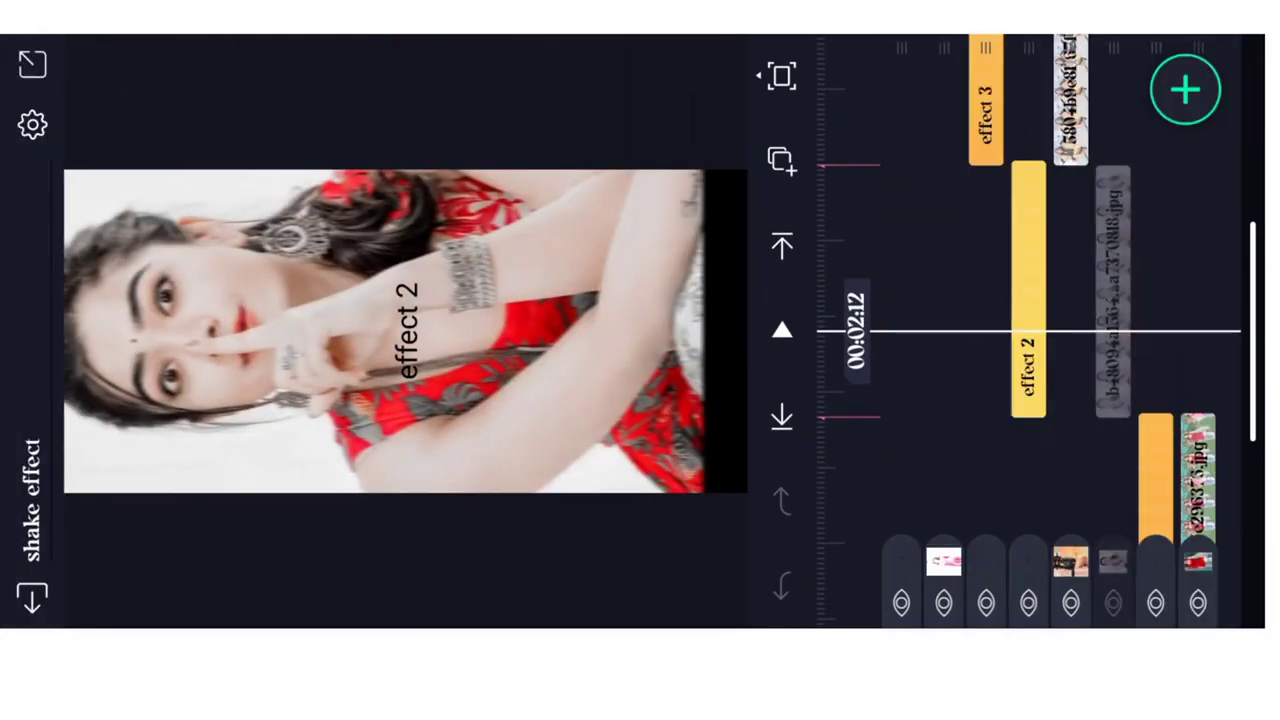
pyautogui.click(1113, 290)
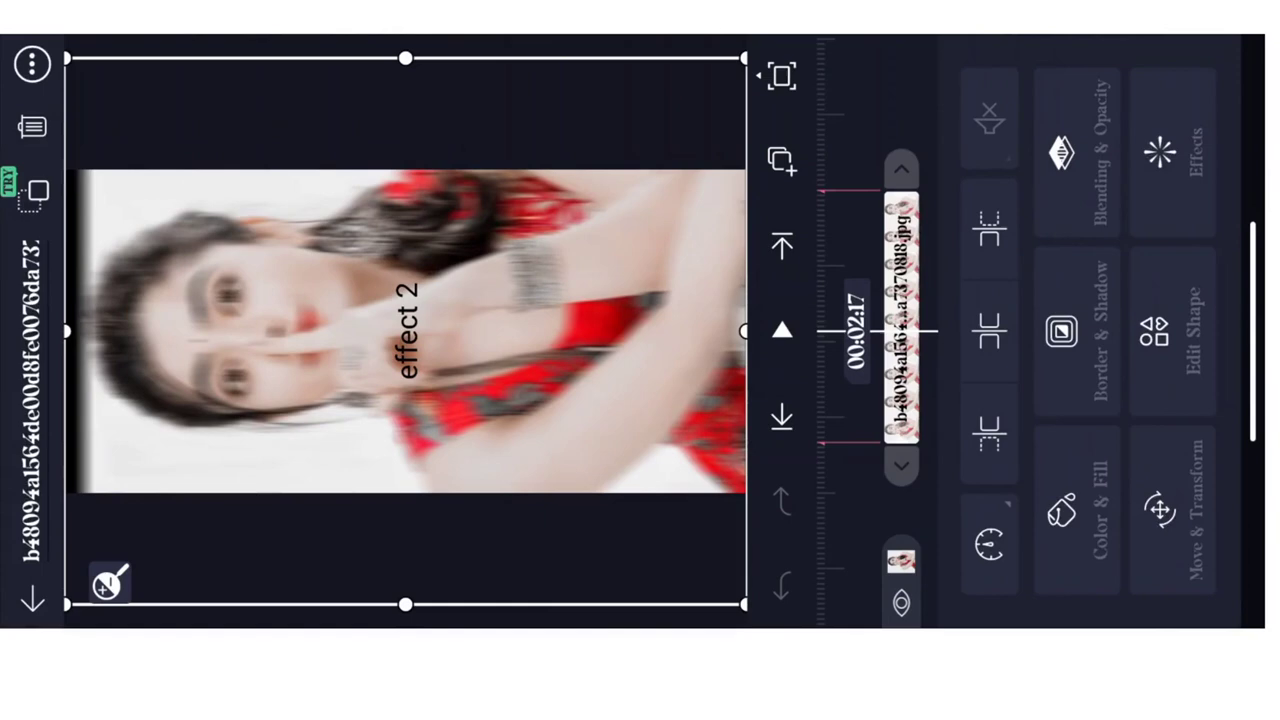
pyautogui.click(1171, 157)
pyautogui.click(1204, 583)
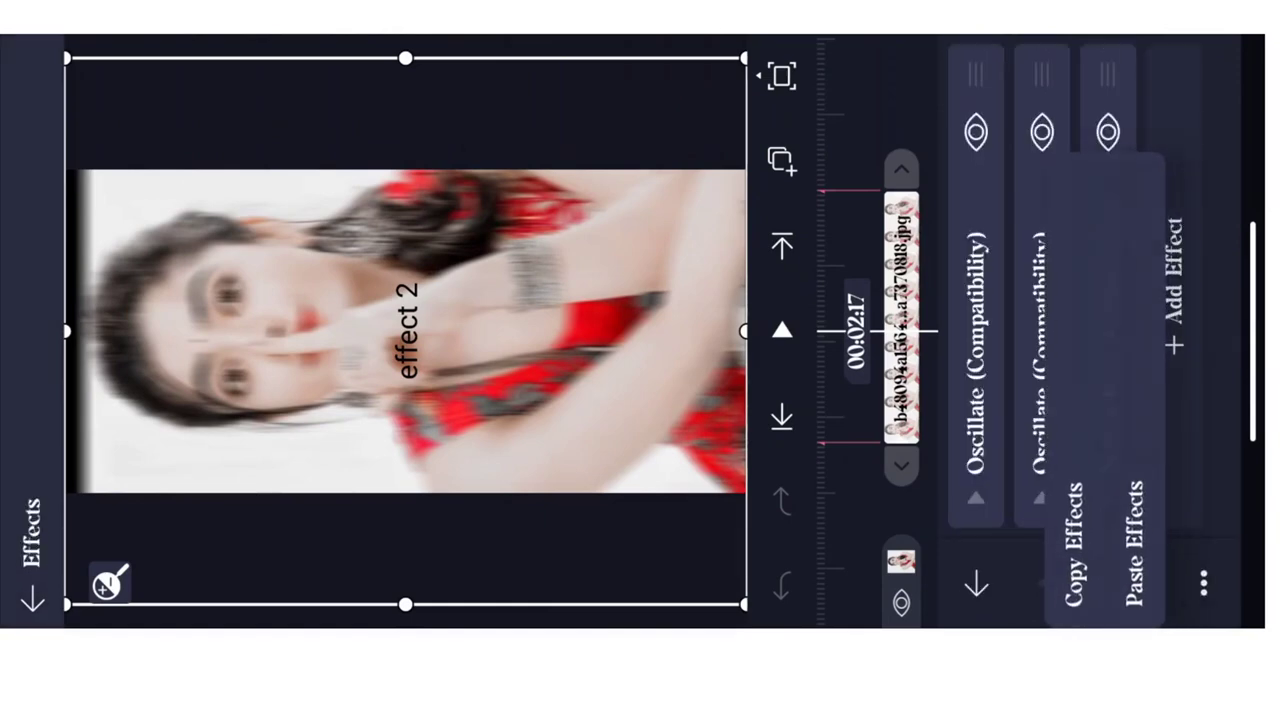
pyautogui.press('Escape')
pyautogui.press('Escape')
pyautogui.press('Escape')
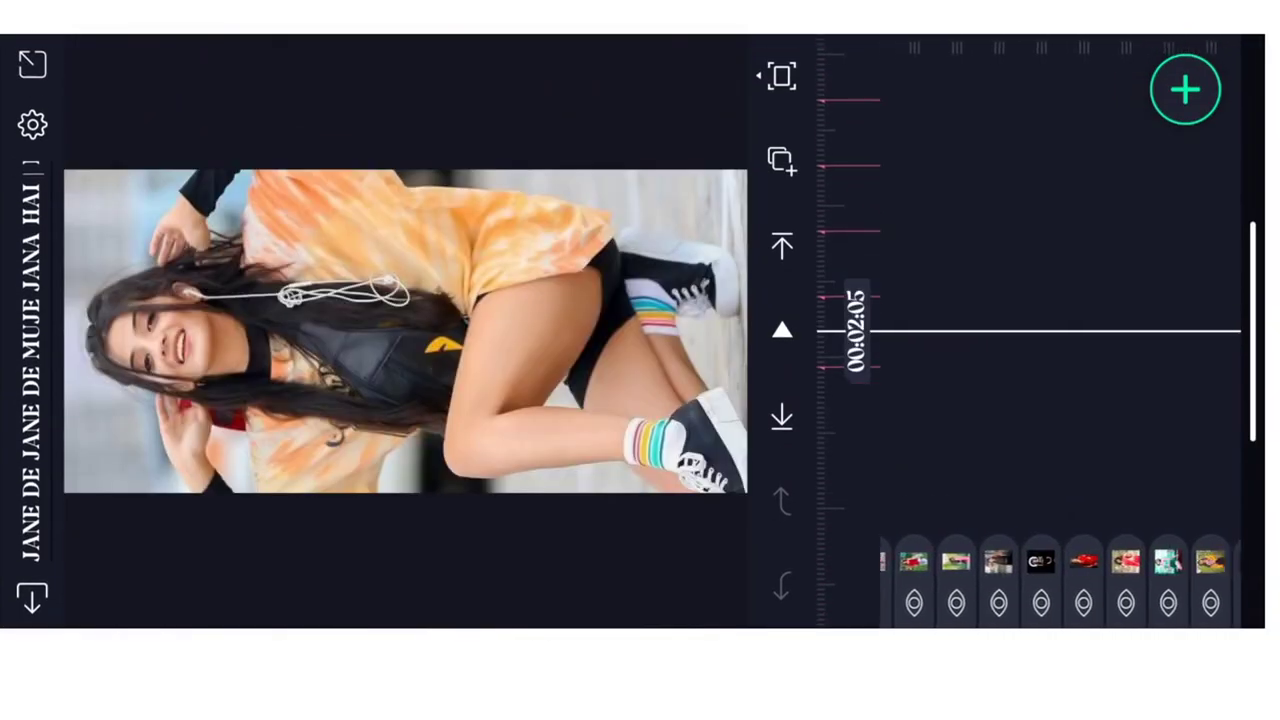
# Step: Paste the shake effects onto the orange-top and glasses photos
pyautogui.click(980, 331)
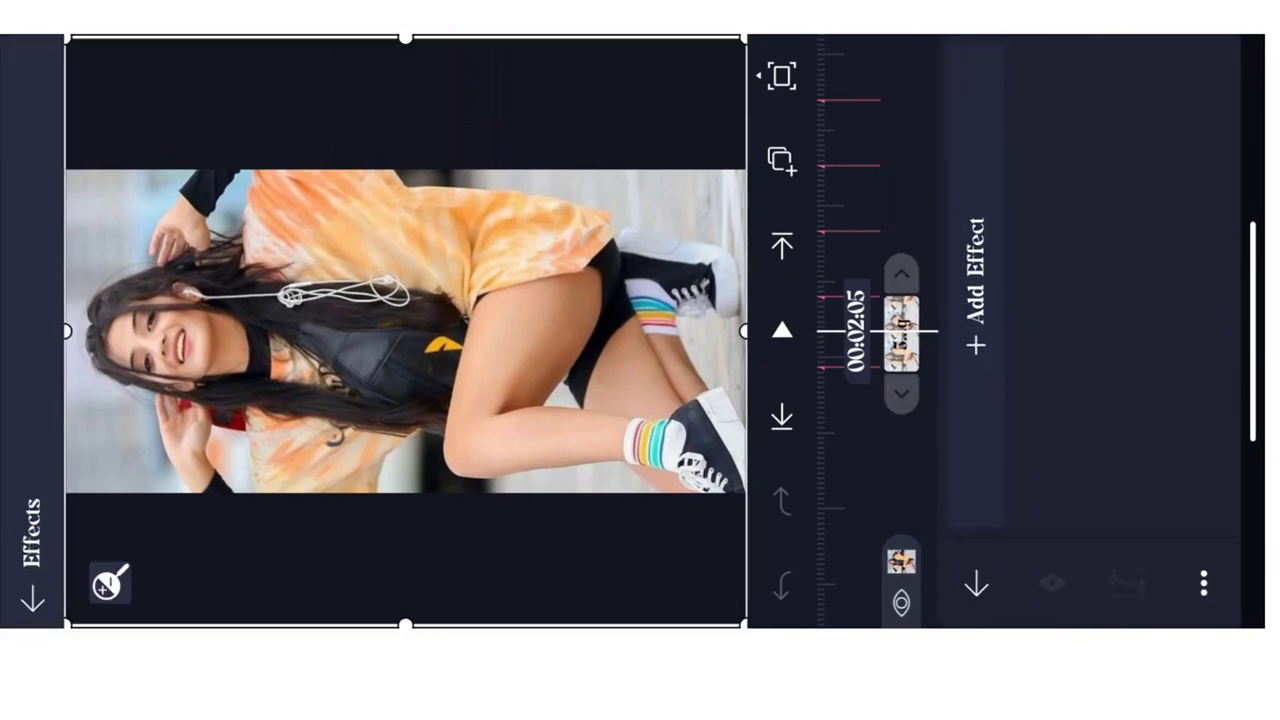
pyautogui.click(975, 282)
pyautogui.click(1134, 540)
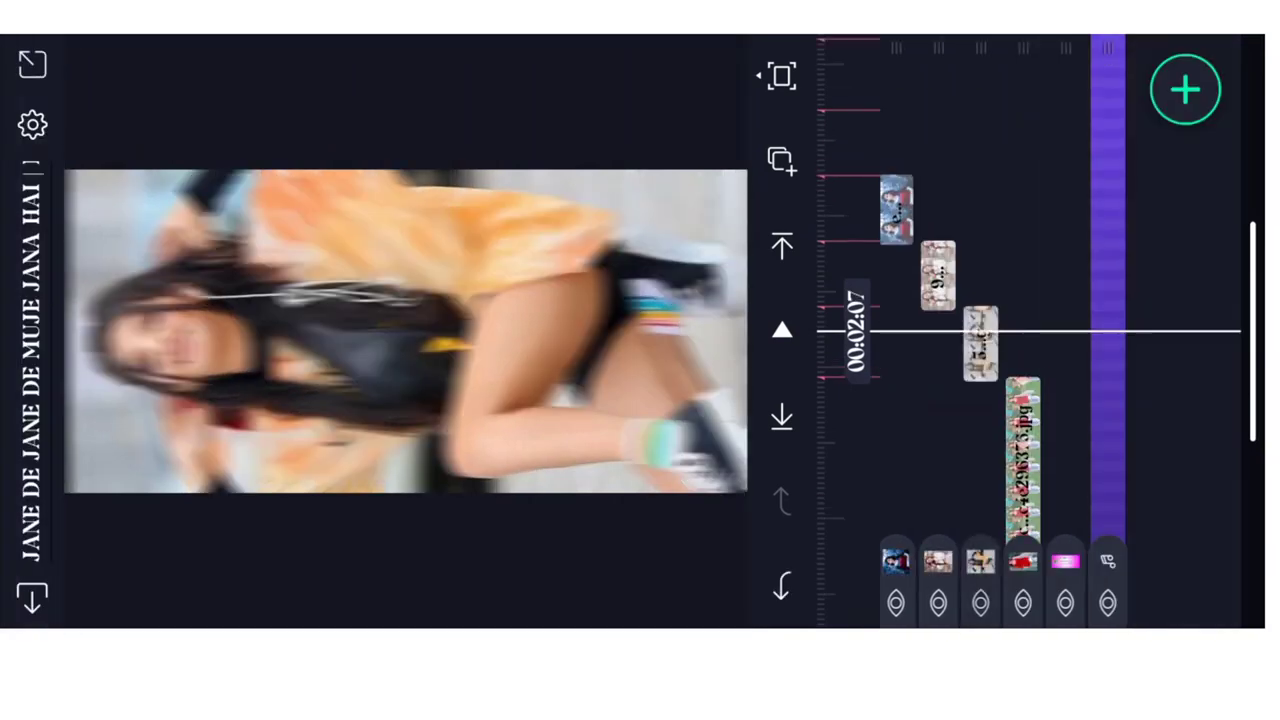
pyautogui.moveTo(1000, 250); pyautogui.dragTo(1000, 325)
pyautogui.click(937, 345)
pyautogui.click(1157, 150)
pyautogui.click(1204, 582)
pyautogui.click(1134, 540)
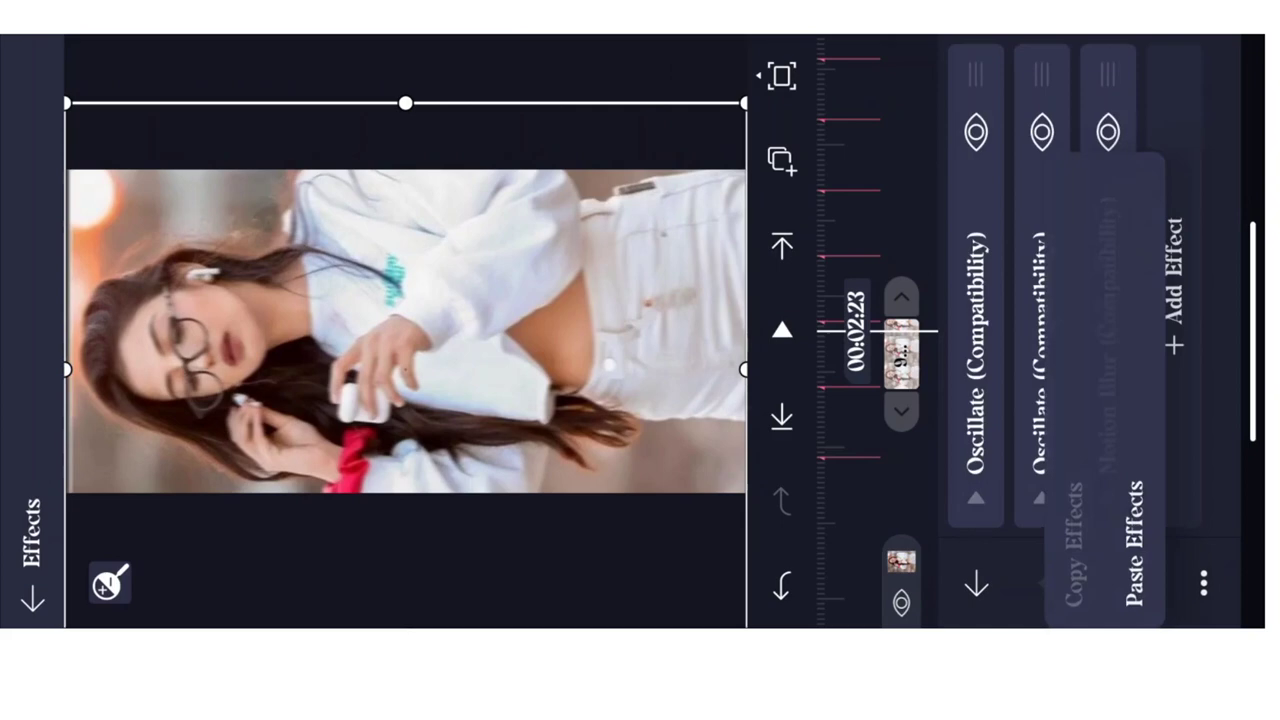
pyautogui.click(33, 598)
# Step: Paste the shake effects onto the floral and red-saree photos
pyautogui.moveTo(1040, 450); pyautogui.dragTo(1040, 300)
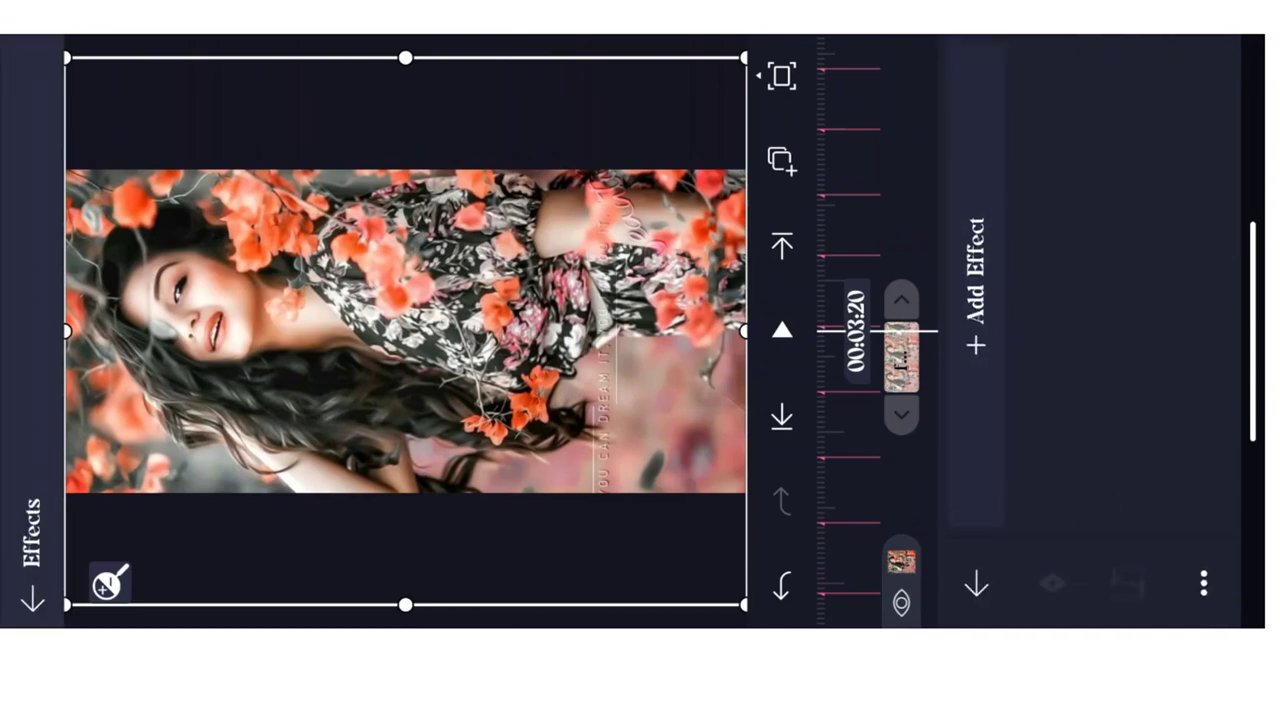
pyautogui.click(1204, 582)
pyautogui.click(1134, 540)
pyautogui.click(33, 598)
pyautogui.moveTo(1040, 450); pyautogui.dragTo(1040, 330)
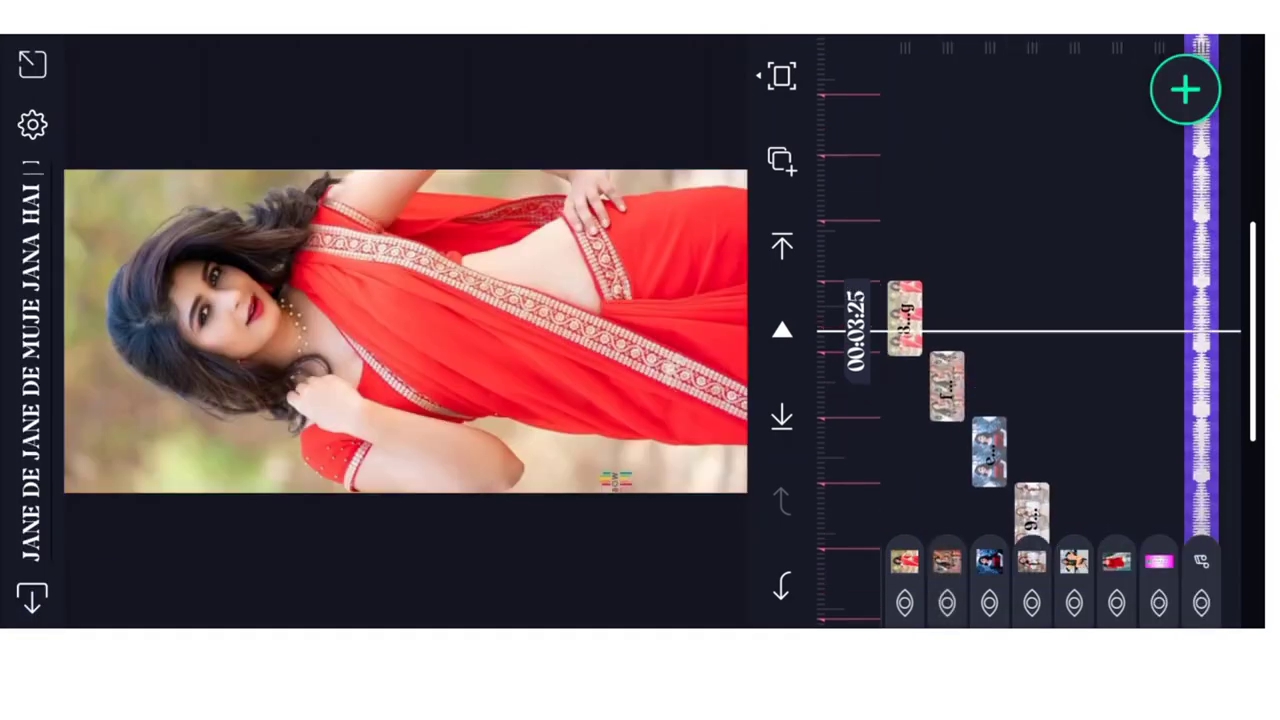
pyautogui.click(903, 335)
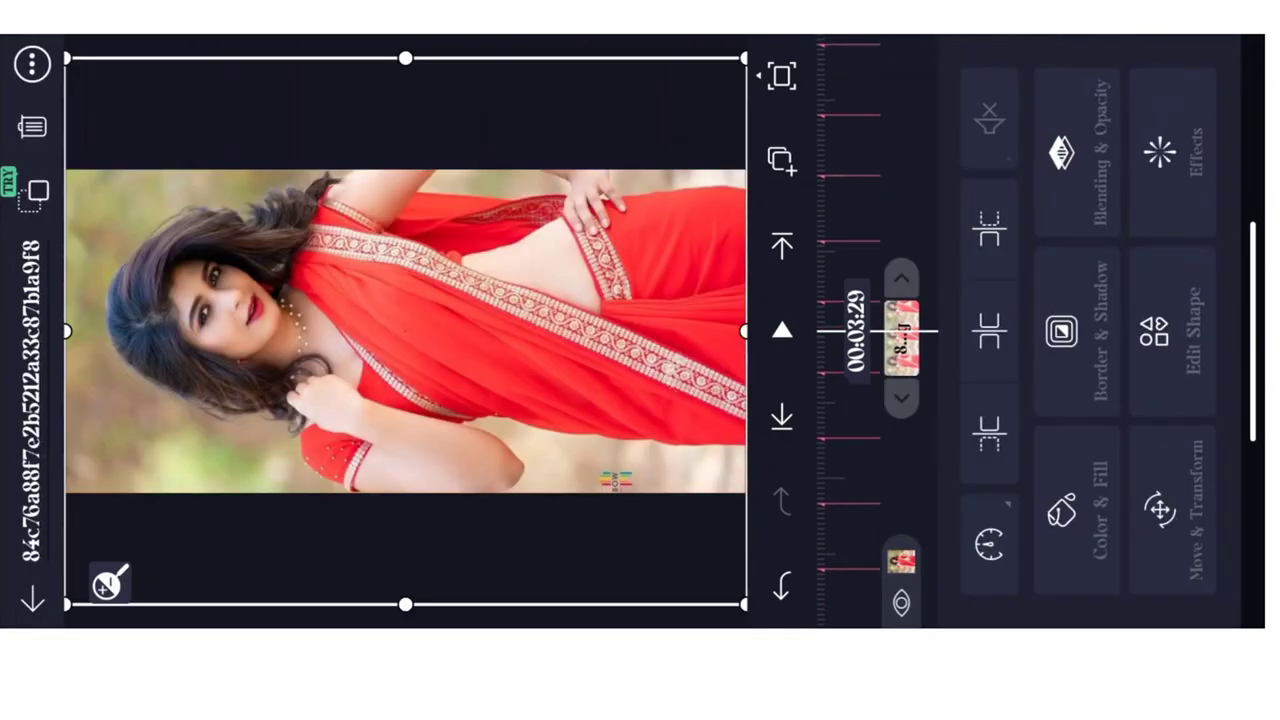
pyautogui.click(1160, 140)
pyautogui.click(1140, 580)
pyautogui.click(33, 598)
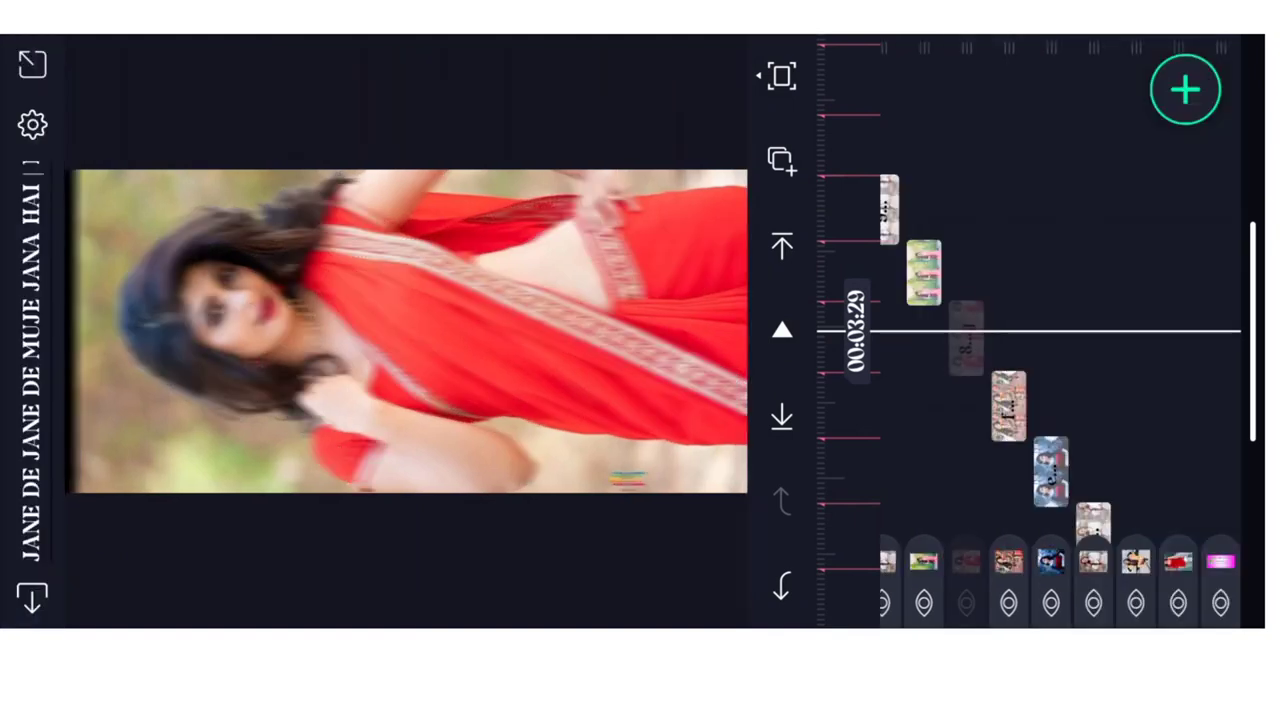
# Step: Paste the shake effects onto the pink-kurta photo and the next glasses photo
pyautogui.moveTo(1000, 250); pyautogui.dragTo(1000, 315)
pyautogui.click(900, 335)
pyautogui.click(1160, 140)
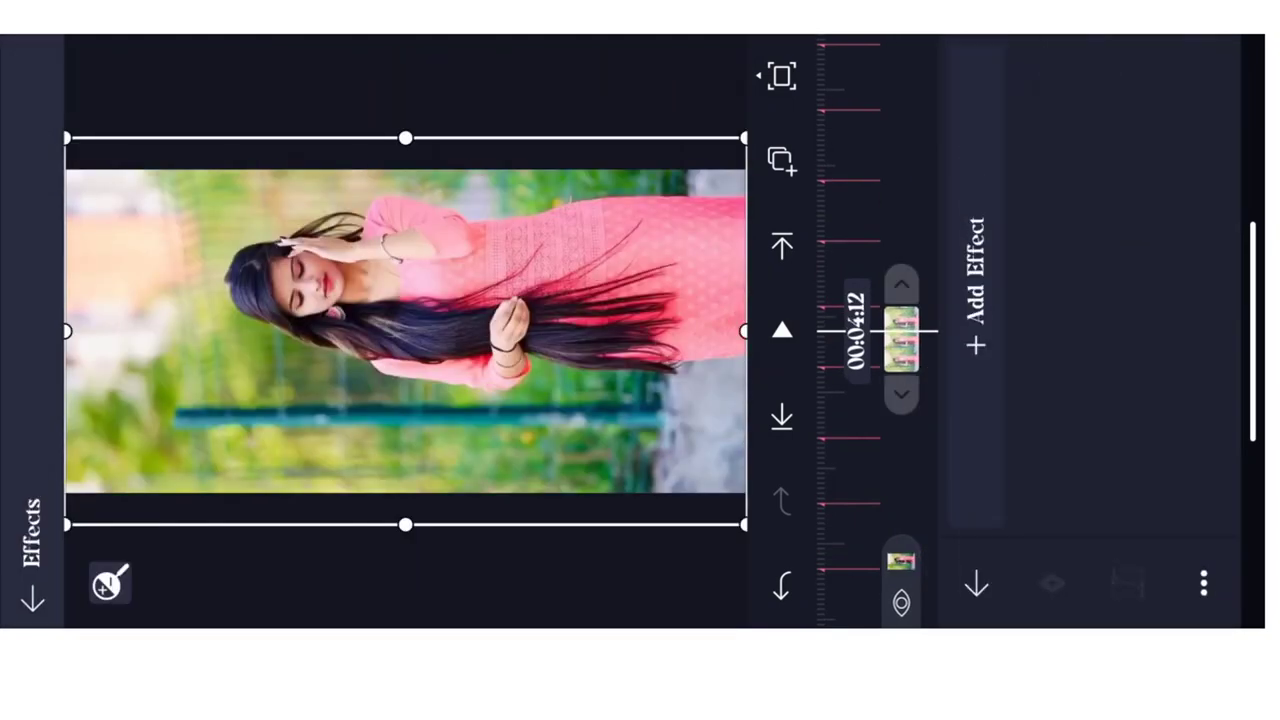
pyautogui.click(1204, 583)
pyautogui.click(1135, 545)
pyautogui.click(33, 598)
pyautogui.moveTo(1000, 250); pyautogui.dragTo(1000, 320)
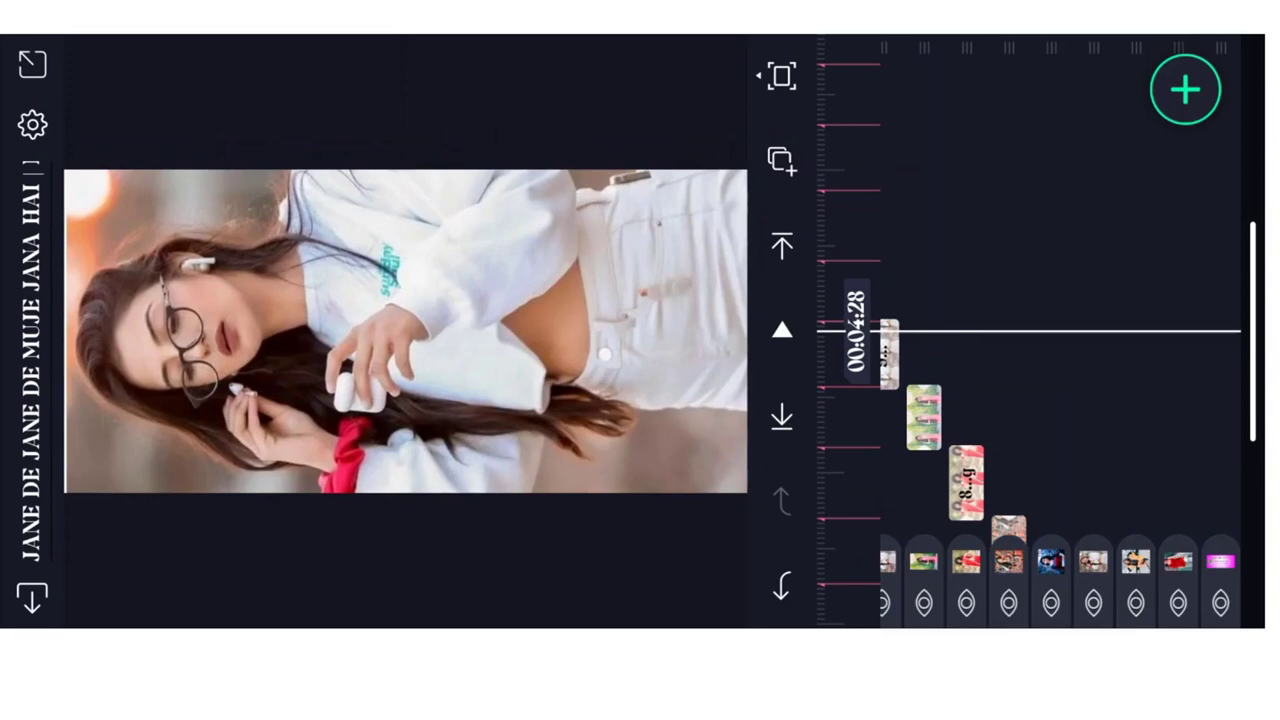
pyautogui.click(900, 335)
pyautogui.click(1160, 140)
pyautogui.click(1204, 583)
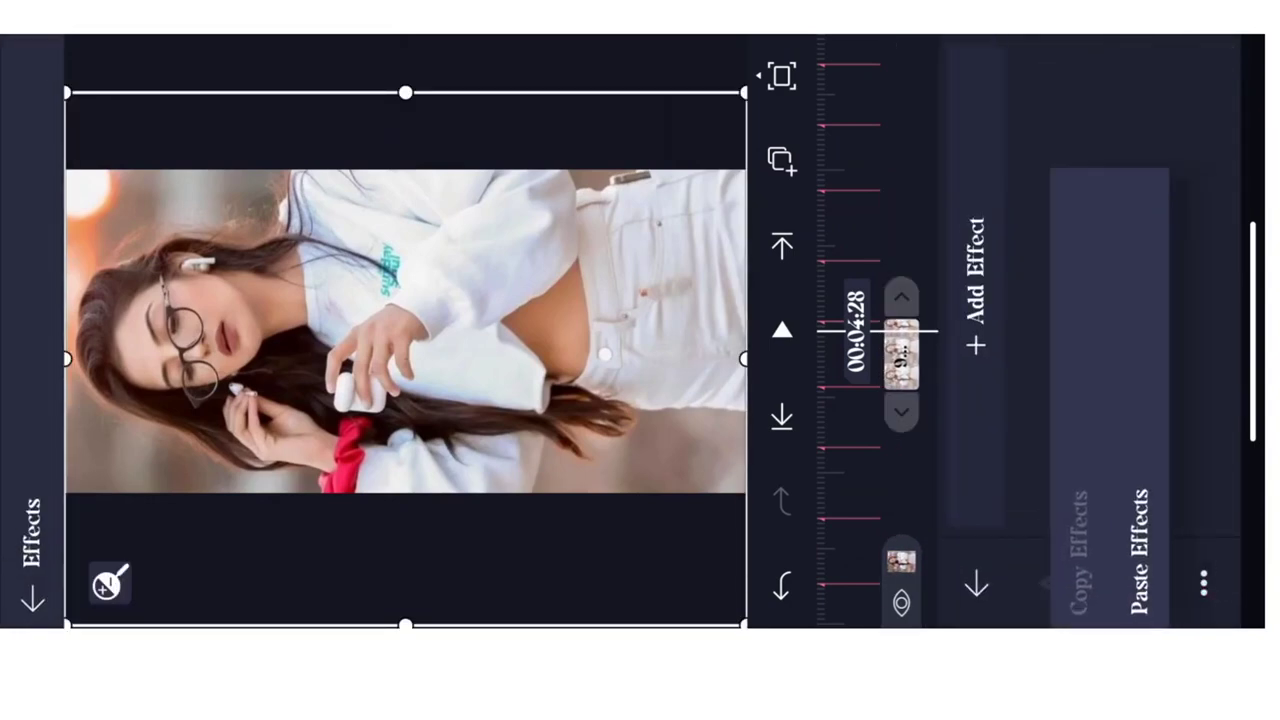
pyautogui.click(1137, 545)
pyautogui.click(33, 598)
# Step: Paste the shake effects onto the white-dress photo
pyautogui.moveTo(1000, 250); pyautogui.dragTo(1000, 320)
pyautogui.click(900, 335)
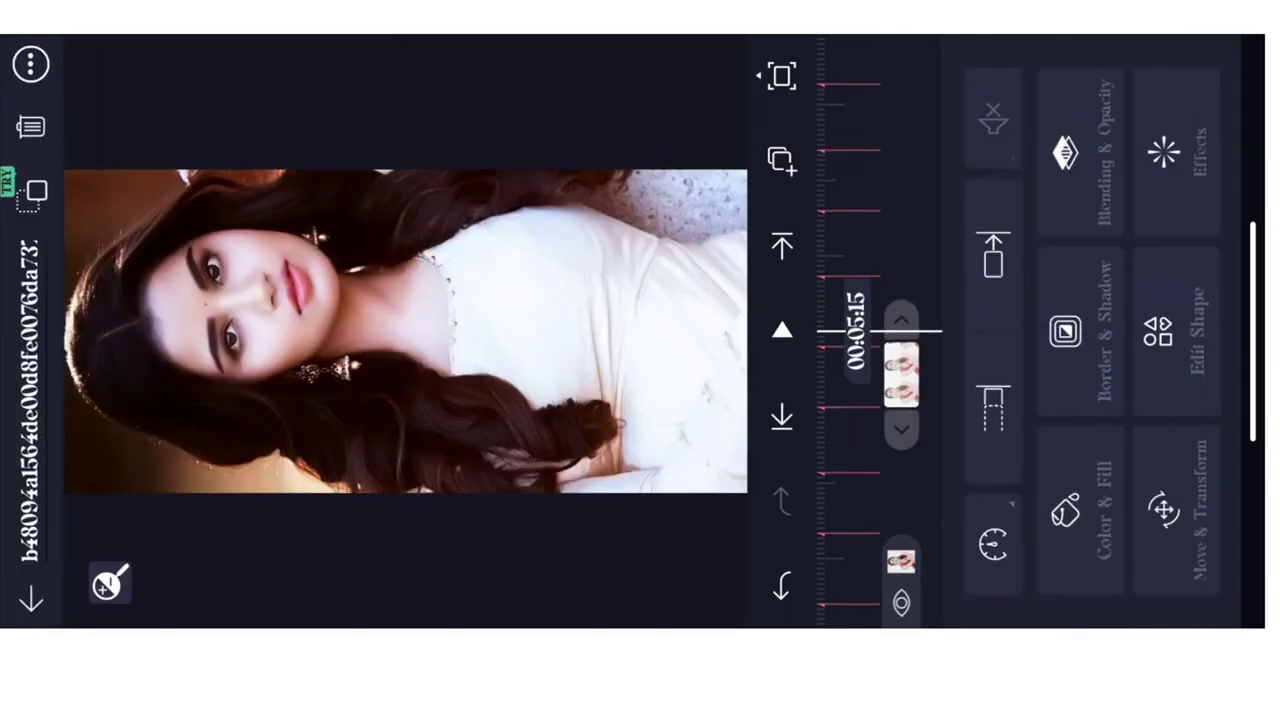
pyautogui.click(1160, 140)
pyautogui.click(1204, 583)
pyautogui.click(1137, 545)
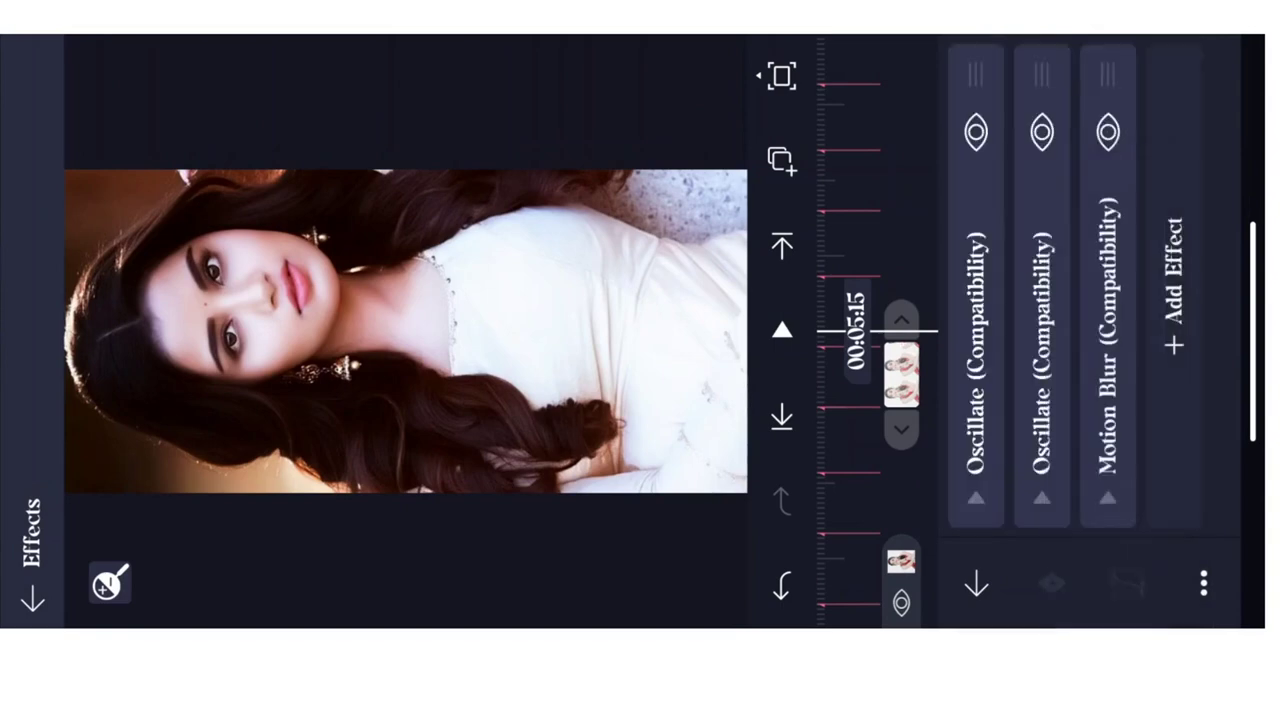
pyautogui.click(33, 598)
pyautogui.moveTo(1000, 320)
pyautogui.mouseDown()
pyautogui.moveTo(1000, 190)
pyautogui.moveTo(1000, 490)
pyautogui.mouseUp()
# Step: Move the playhead to 00:10:12 and paste the shake effects onto the teal-outfit photo
pyautogui.moveTo(1000, 250); pyautogui.dragTo(1000, 330)
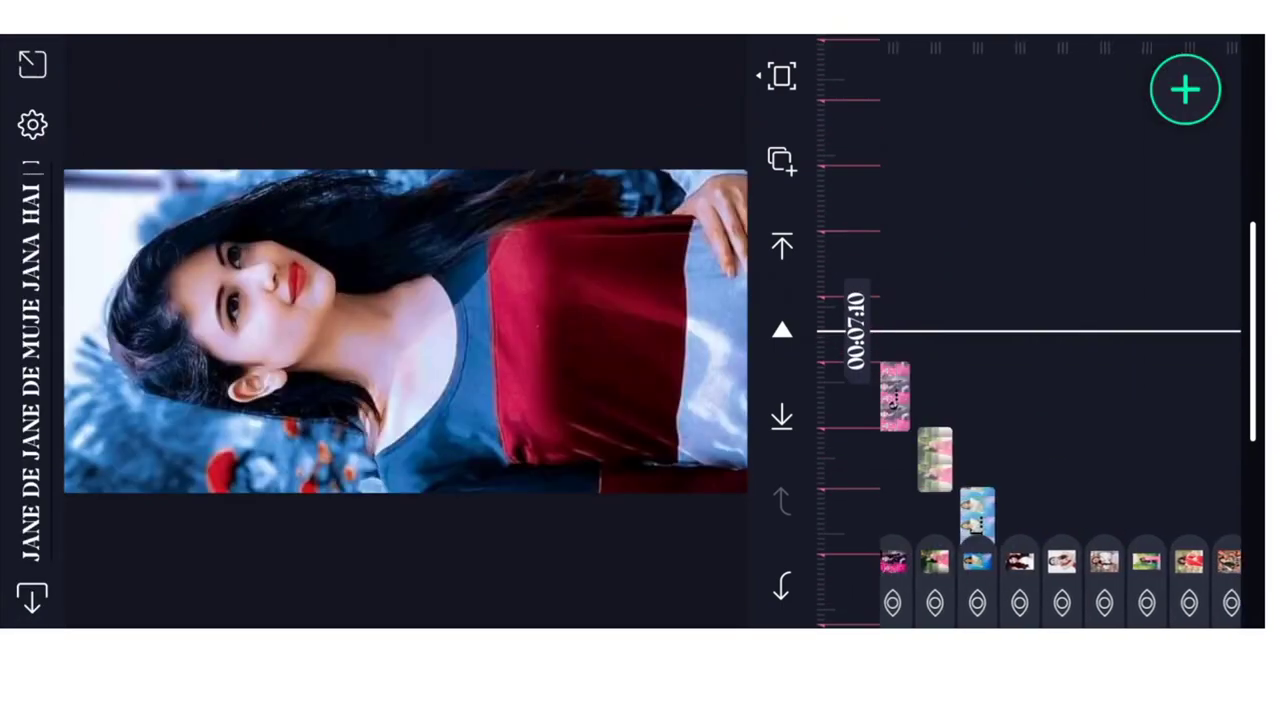
pyautogui.moveTo(1000, 250); pyautogui.dragTo(1000, 480)
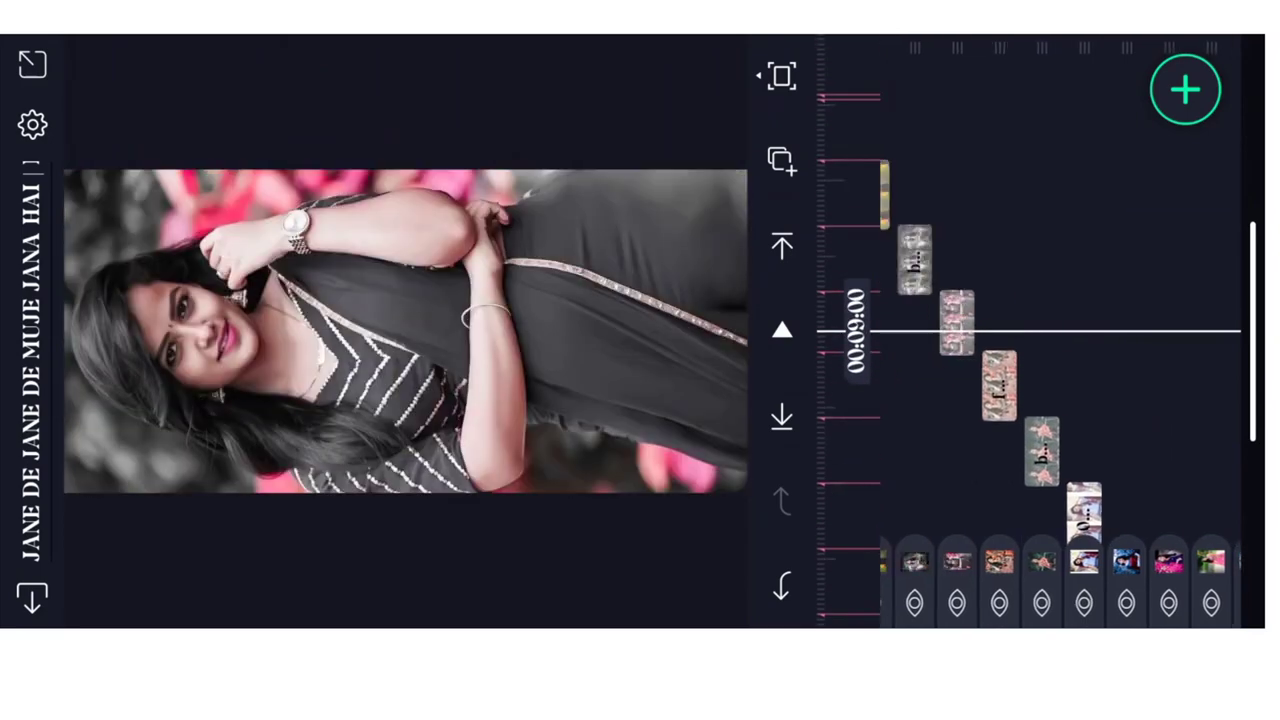
pyautogui.moveTo(1000, 250); pyautogui.dragTo(1110, 275)
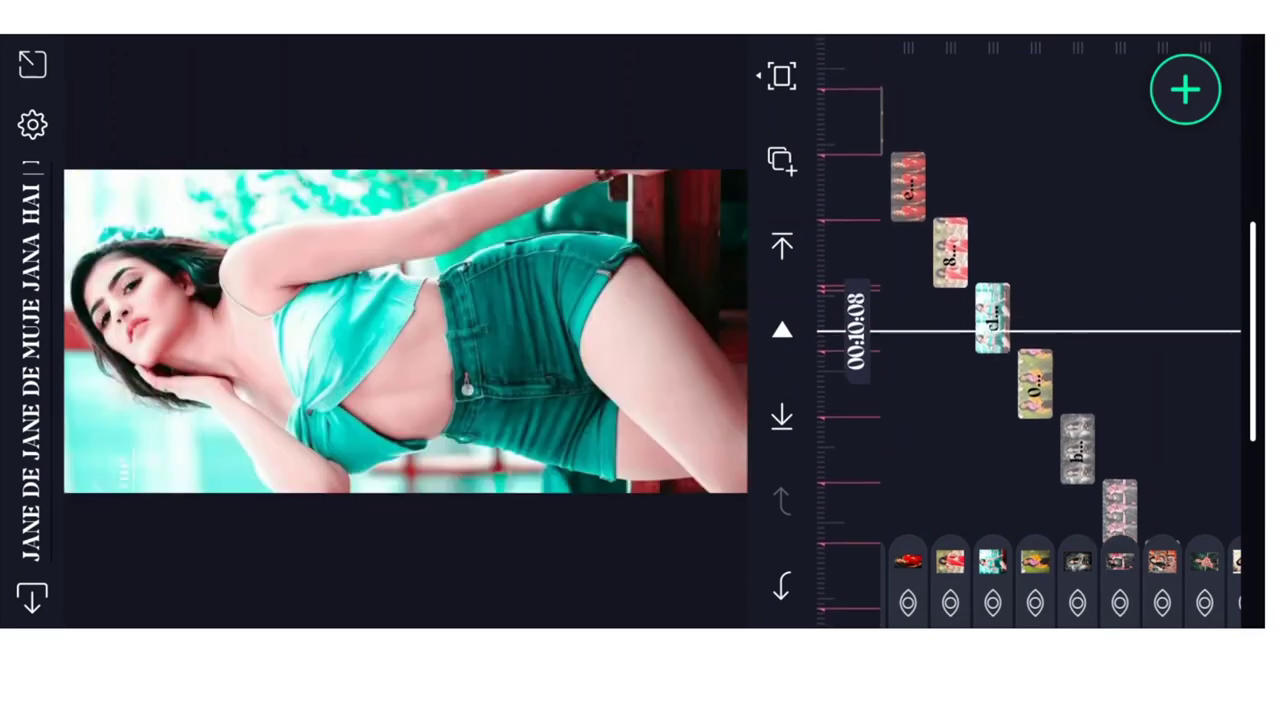
pyautogui.moveTo(1000, 300); pyautogui.dragTo(1000, 307)
pyautogui.click(992, 340)
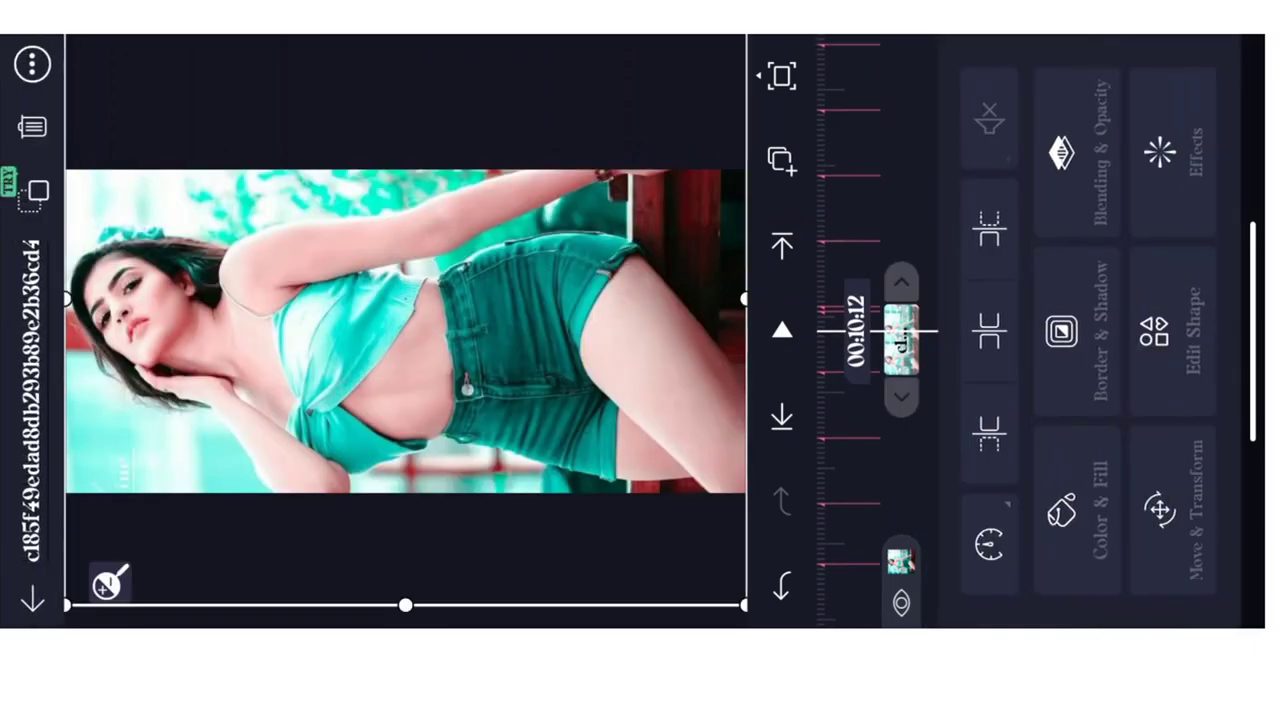
pyautogui.click(1165, 140)
pyautogui.click(1205, 583)
pyautogui.click(1134, 540)
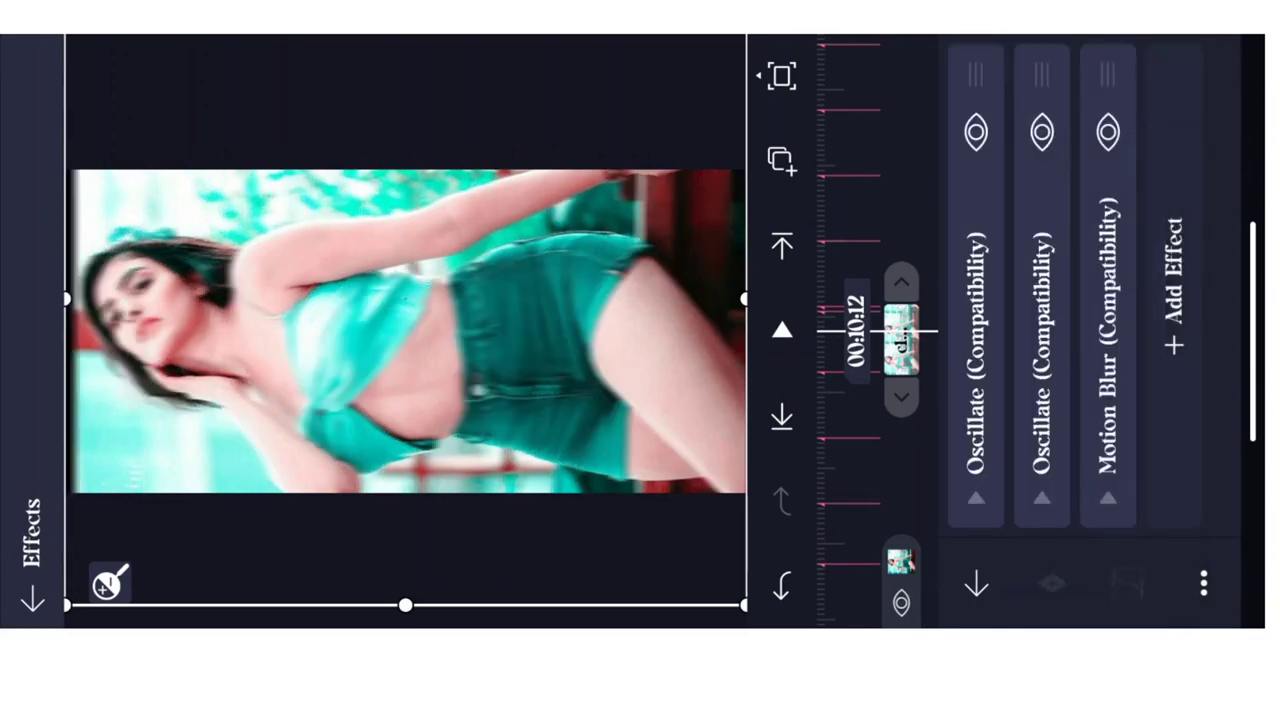
pyautogui.click(32, 598)
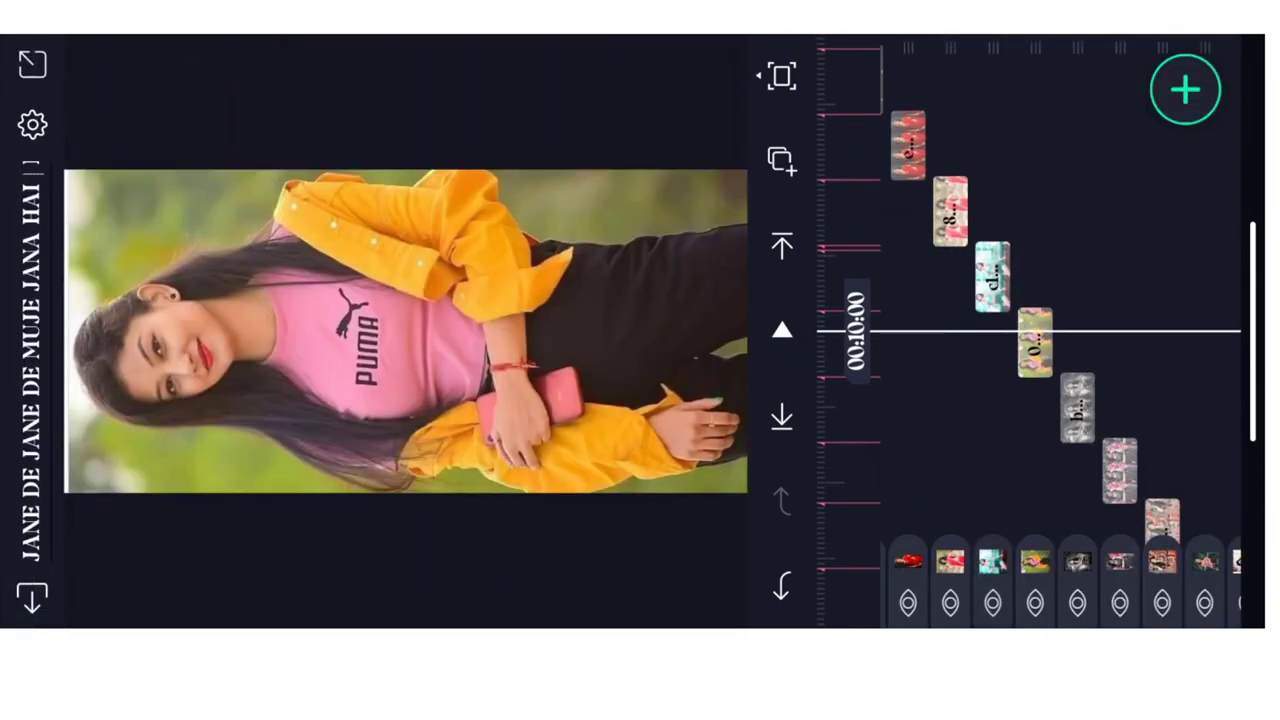
# Step: Paste Oscillate, Oscillate and Motion Blur onto the yellow-jacket photo
pyautogui.click(1035, 342)
pyautogui.click(1157, 143)
pyautogui.click(1206, 582)
pyautogui.click(1137, 540)
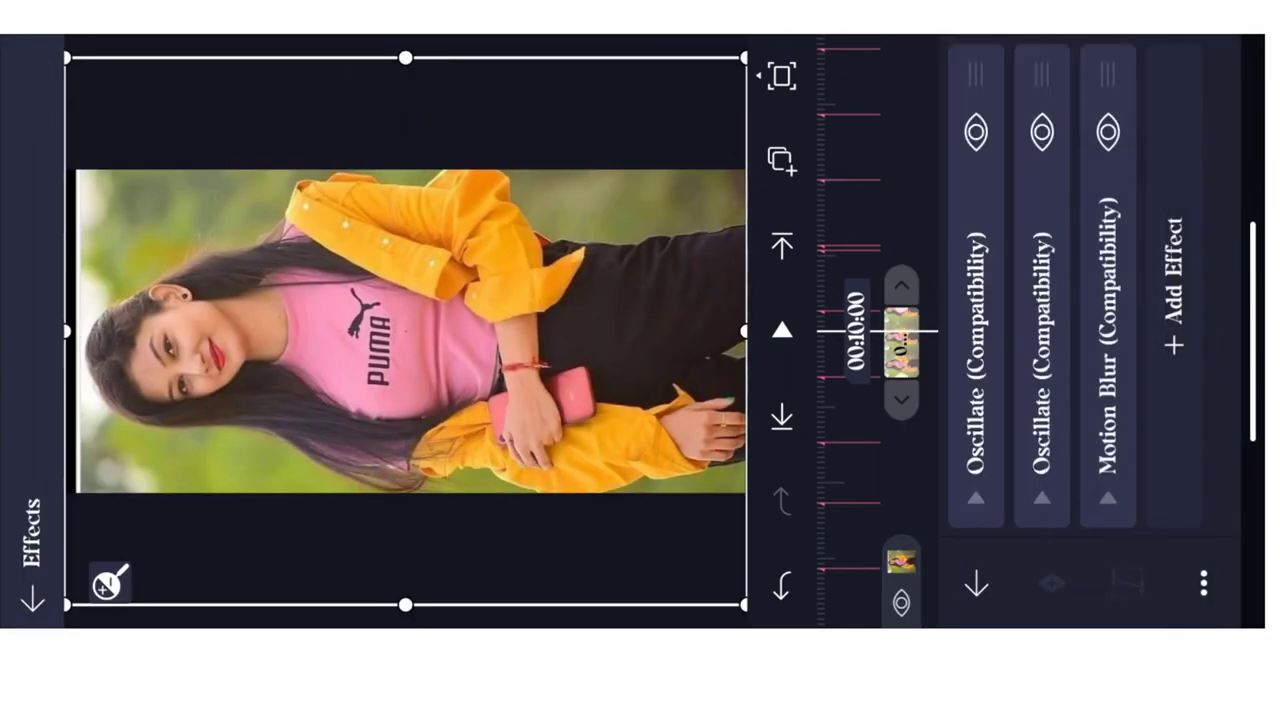
pyautogui.press('Escape')
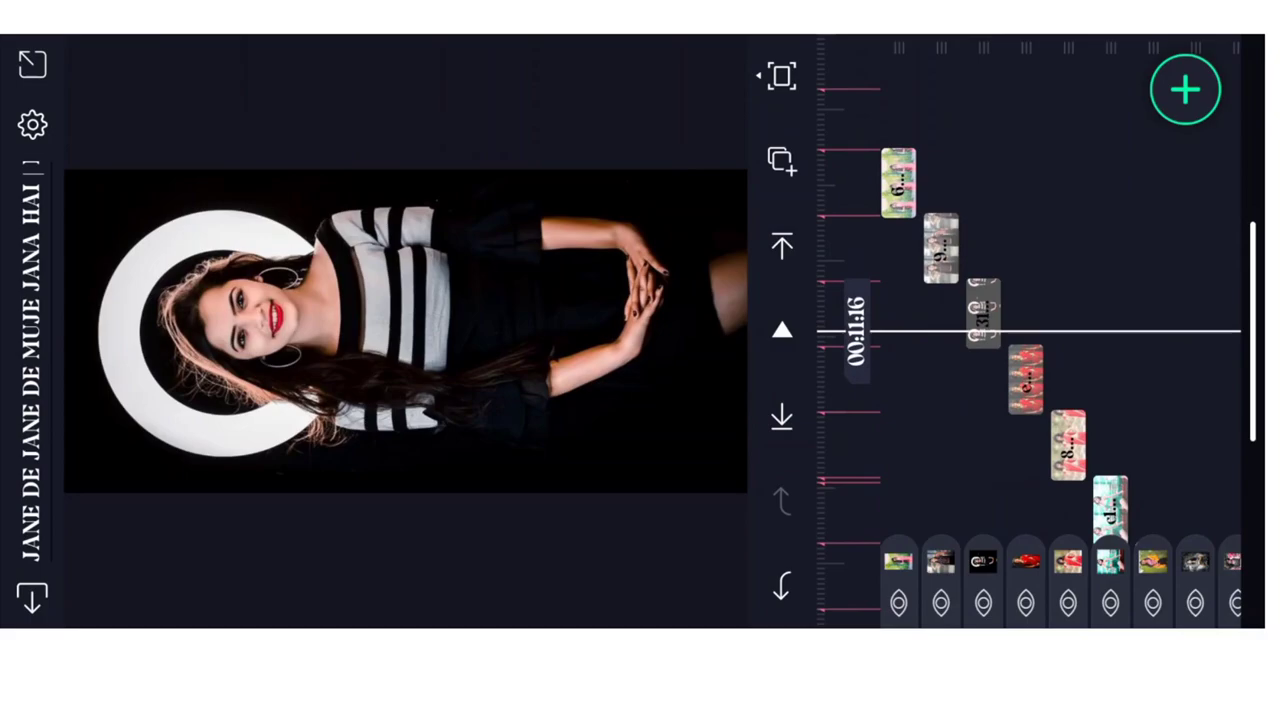
# Step: Copy the Oscillate, Swing, Tiles and Motion Blur effects from a 'shake effect' project layer
pyautogui.press('Escape')
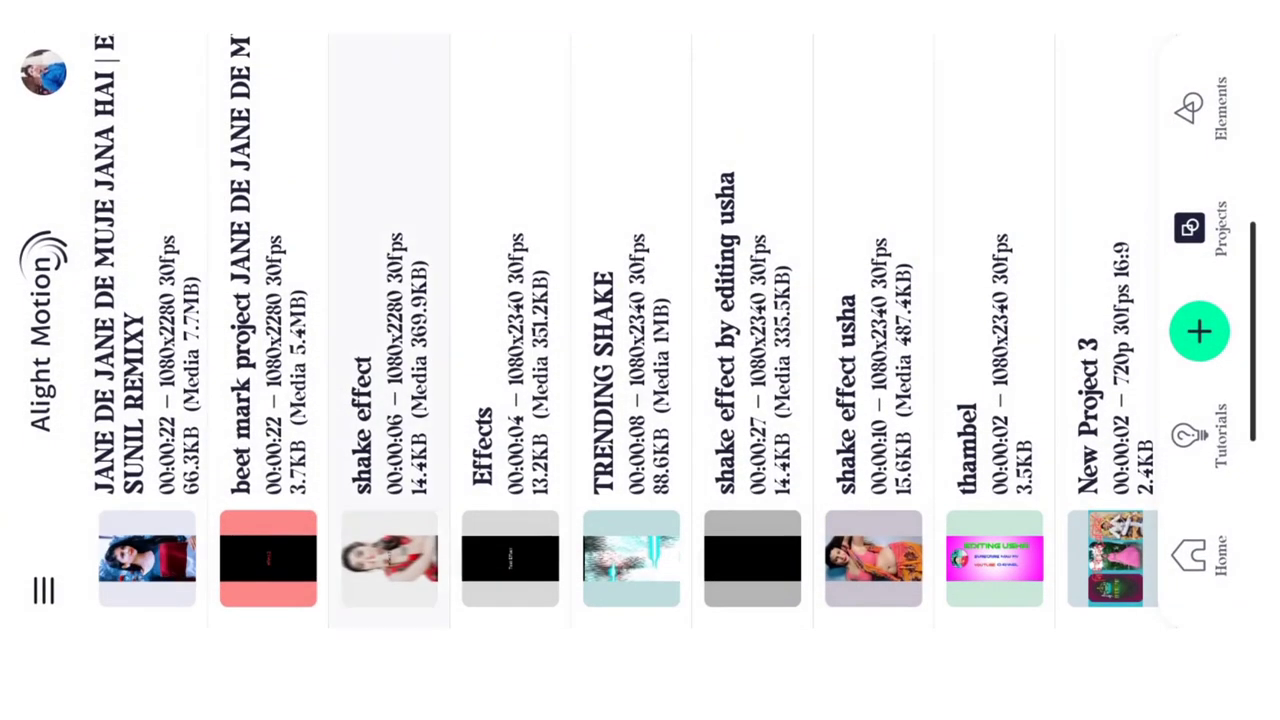
pyautogui.click(390, 420)
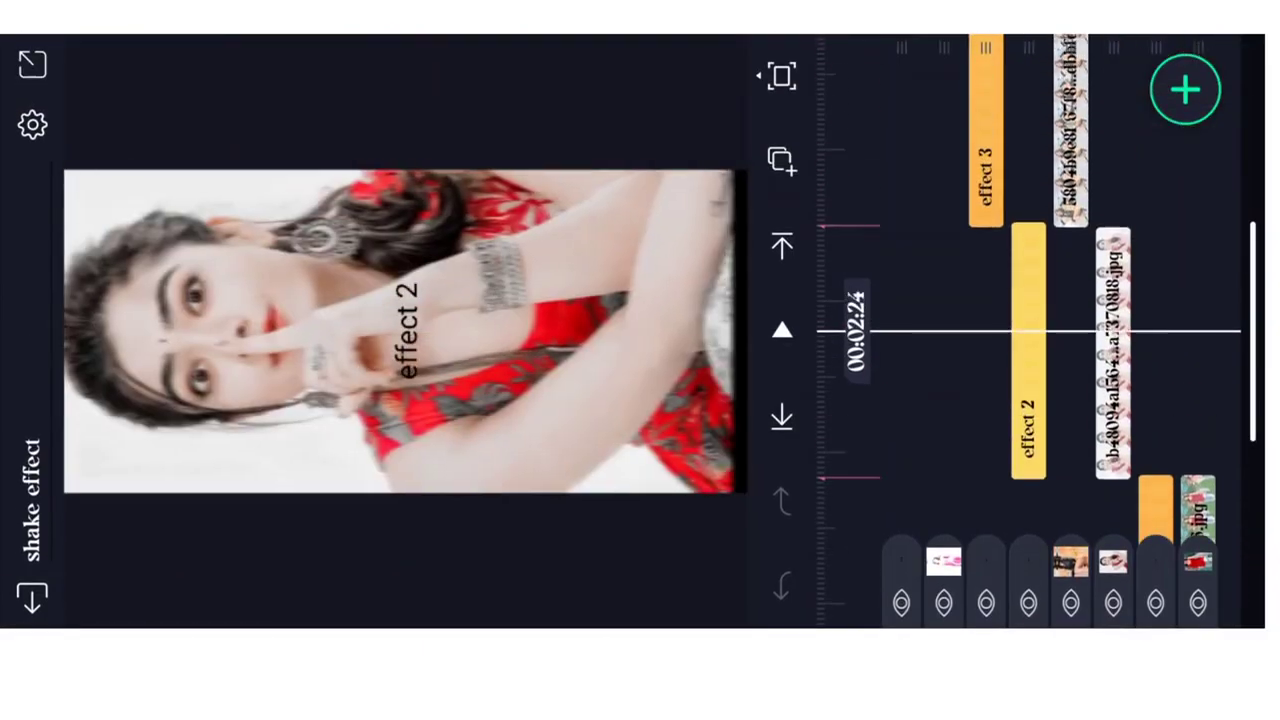
pyautogui.click(1066, 400)
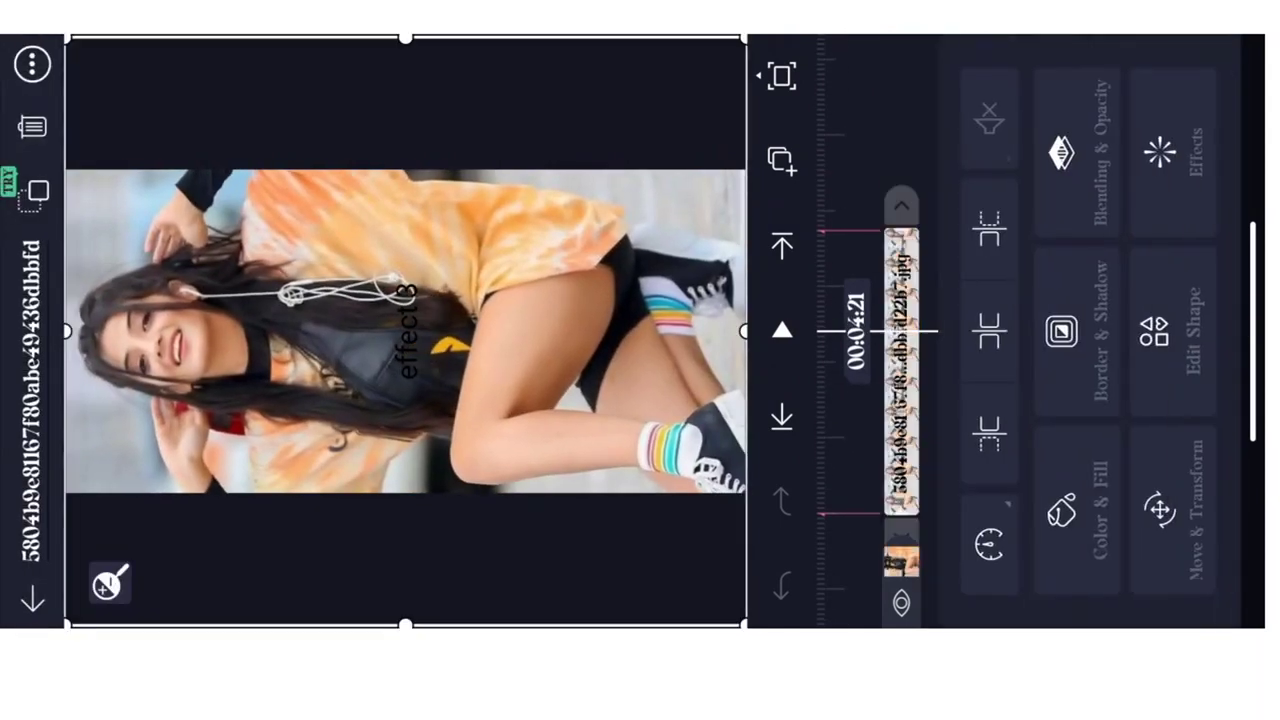
pyautogui.click(1185, 135)
pyautogui.click(1204, 583)
pyautogui.click(1074, 560)
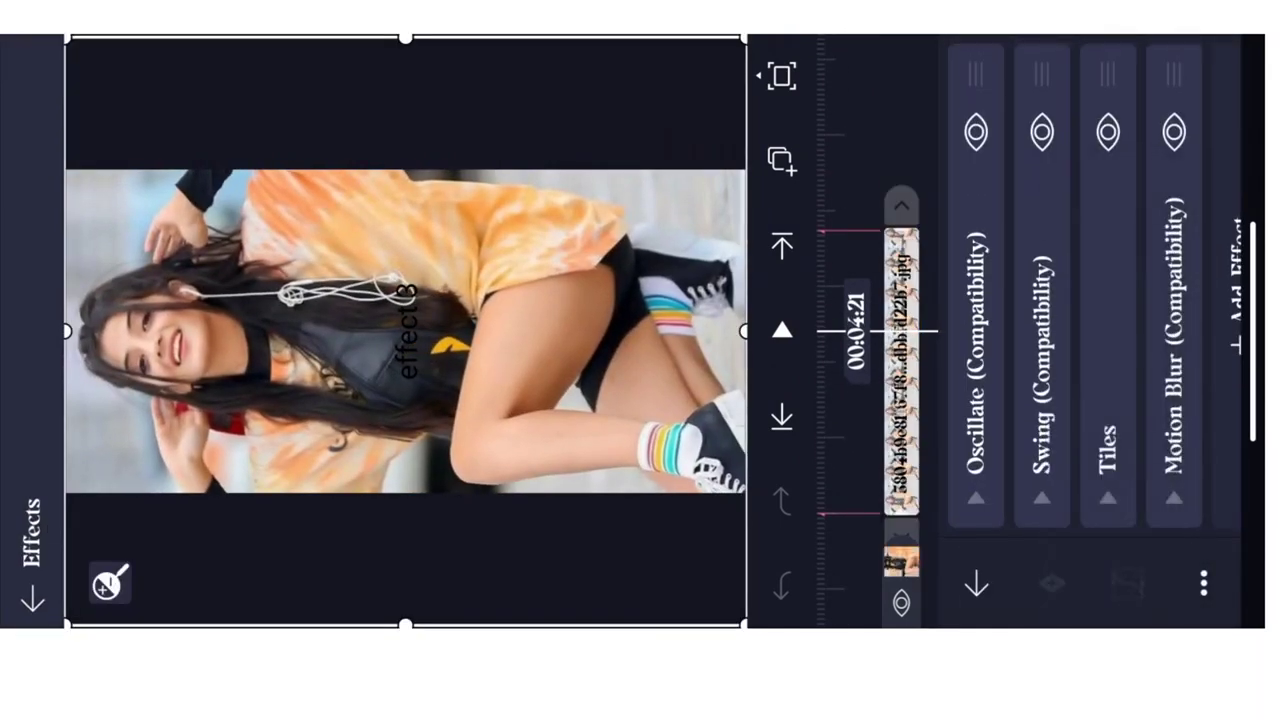
pyautogui.press('Escape')
pyautogui.press('Escape')
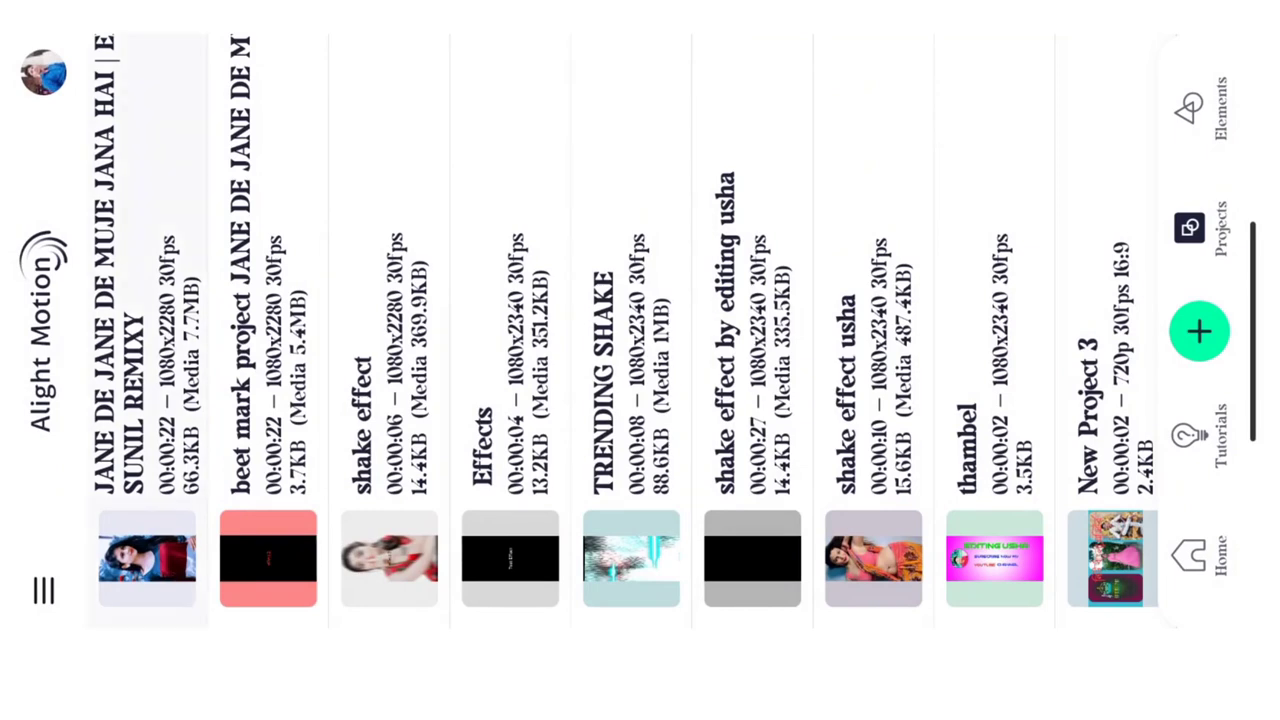
# Step: Open the JANE DE JANE DE MUJE JANA HAI project and paste the shake effects onto the red saree photo
pyautogui.click(147, 400)
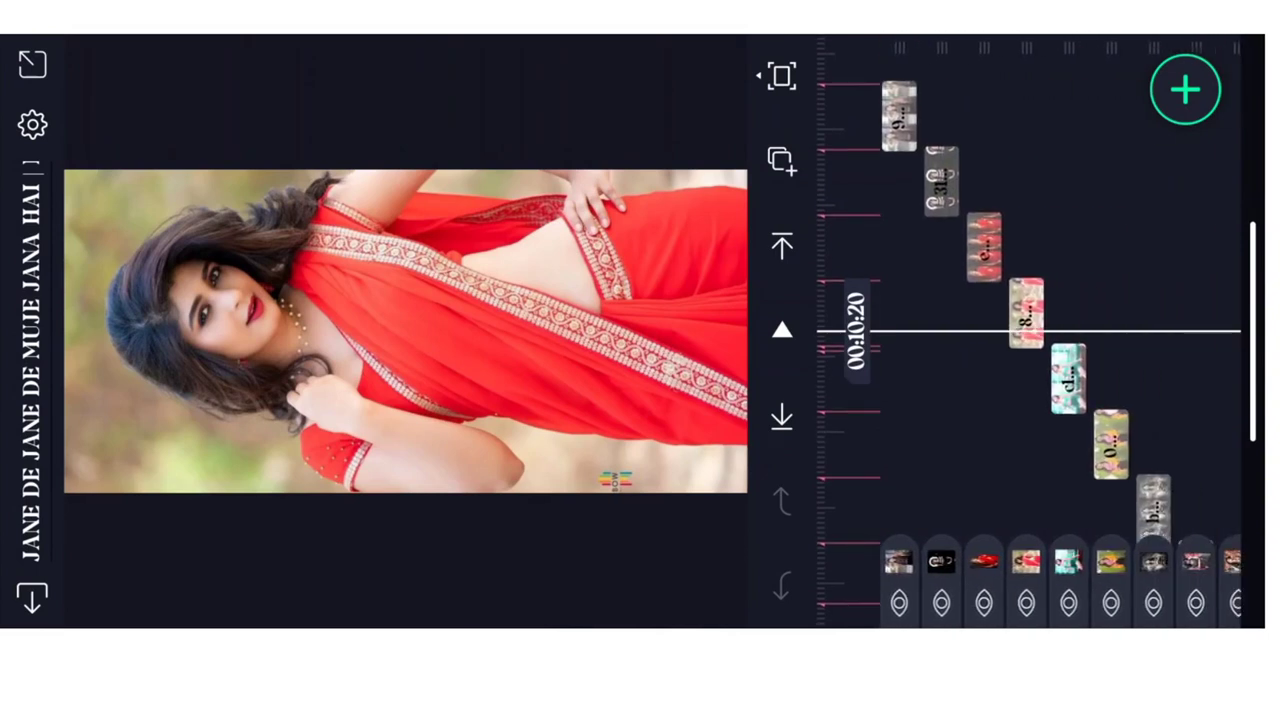
pyautogui.click(1026, 313)
pyautogui.click(1157, 129)
pyautogui.click(1204, 583)
pyautogui.click(1134, 545)
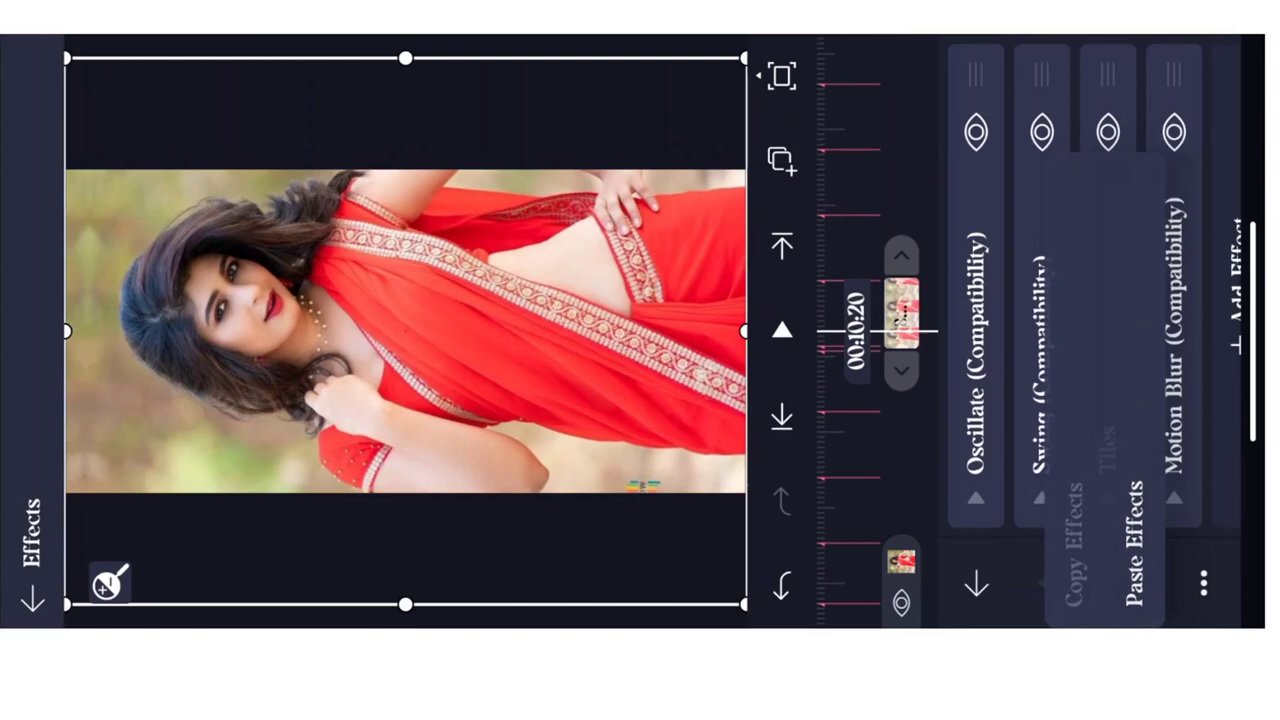
pyautogui.click(976, 583)
# Step: Paste the shake effects onto the next photo and the ring-light portrait
pyautogui.moveTo(1100, 300); pyautogui.dragTo(1100, 385)
pyautogui.click(983, 331)
pyautogui.click(1091, 329)
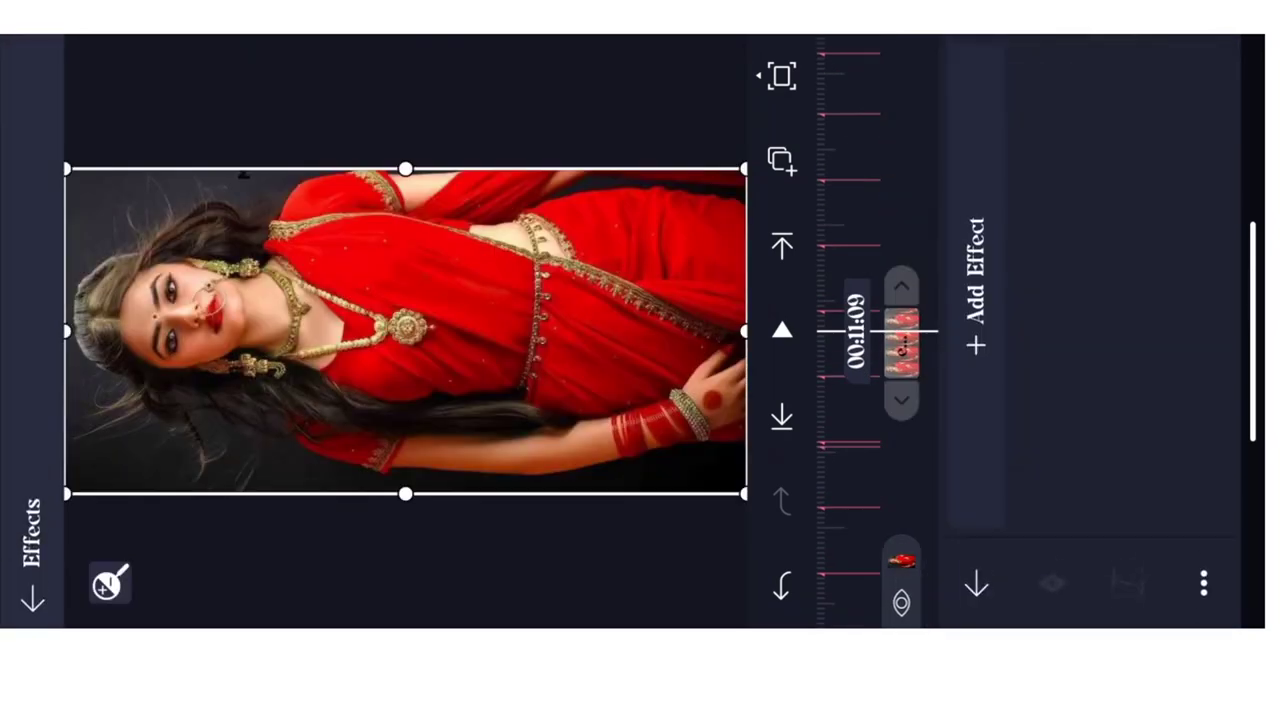
pyautogui.click(1204, 583)
pyautogui.click(1134, 545)
pyautogui.click(976, 583)
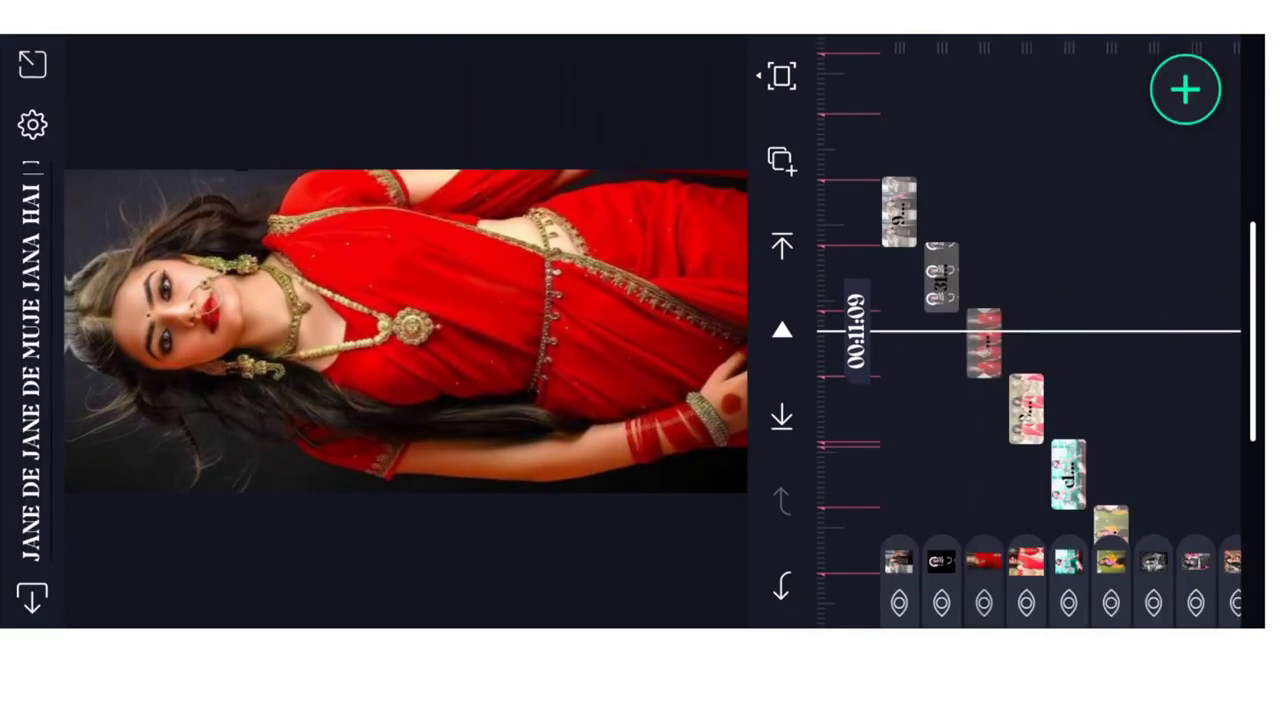
pyautogui.moveTo(1100, 300); pyautogui.dragTo(1100, 350)
pyautogui.click(941, 315)
pyautogui.click(1190, 140)
pyautogui.click(1204, 583)
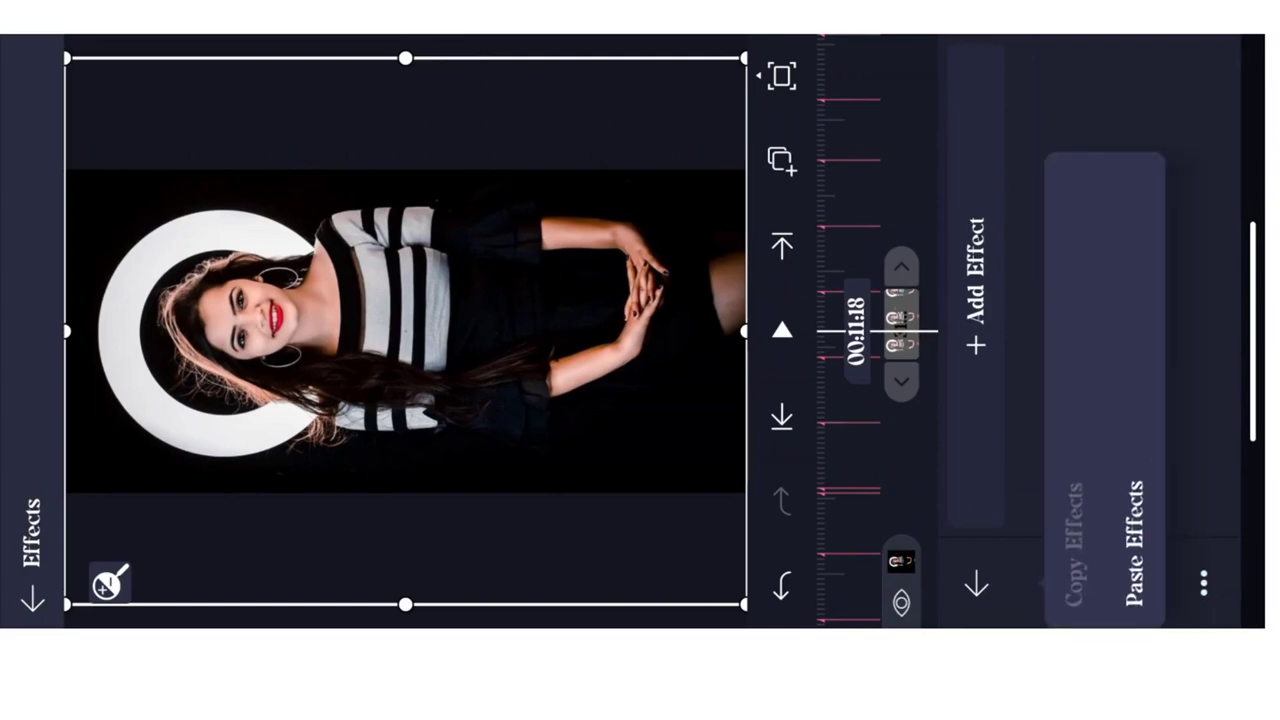
pyautogui.click(1134, 545)
pyautogui.click(976, 583)
pyautogui.click(33, 598)
# Step: Paste Oscillate, Swing, Tiles and Motion Blur onto the following photo and the pink-dress photo
pyautogui.moveTo(1100, 300); pyautogui.dragTo(1100, 380)
pyautogui.click(900, 340)
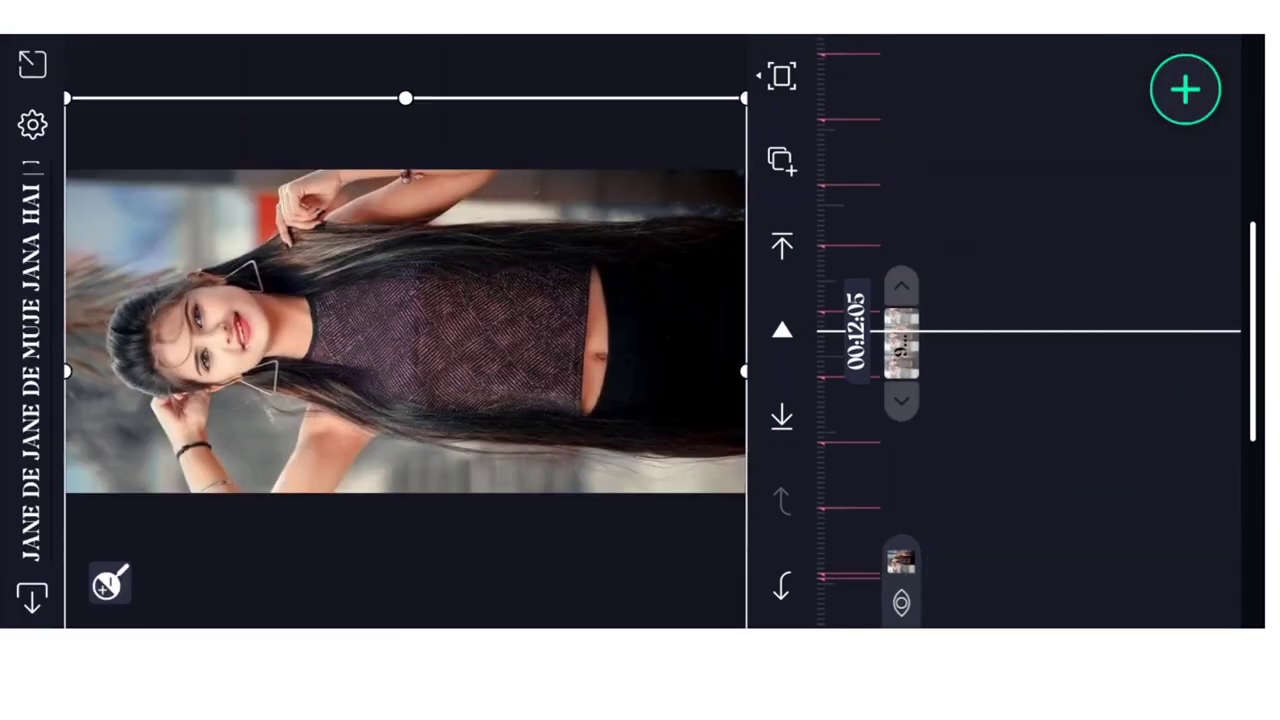
pyautogui.click(1170, 150)
pyautogui.click(1204, 583)
pyautogui.click(1130, 543)
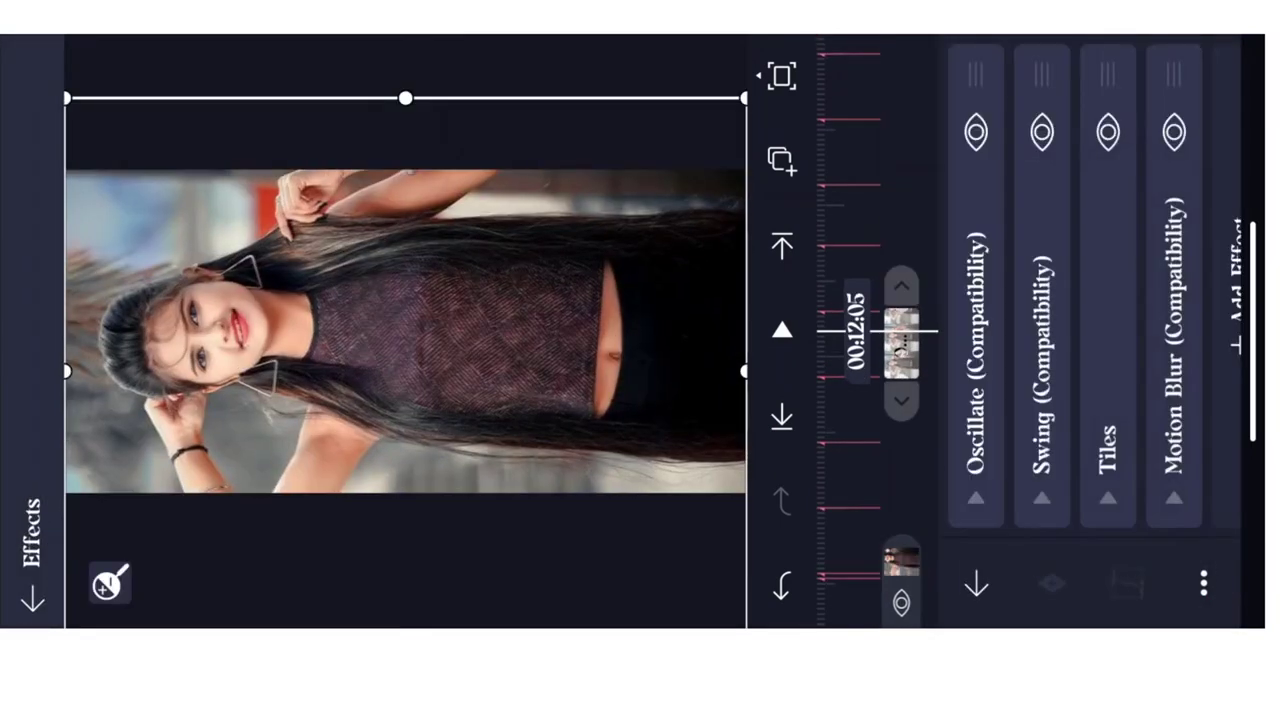
pyautogui.click(976, 583)
pyautogui.click(33, 598)
pyautogui.moveTo(1100, 300); pyautogui.dragTo(1100, 380)
pyautogui.click(900, 340)
pyautogui.click(1170, 150)
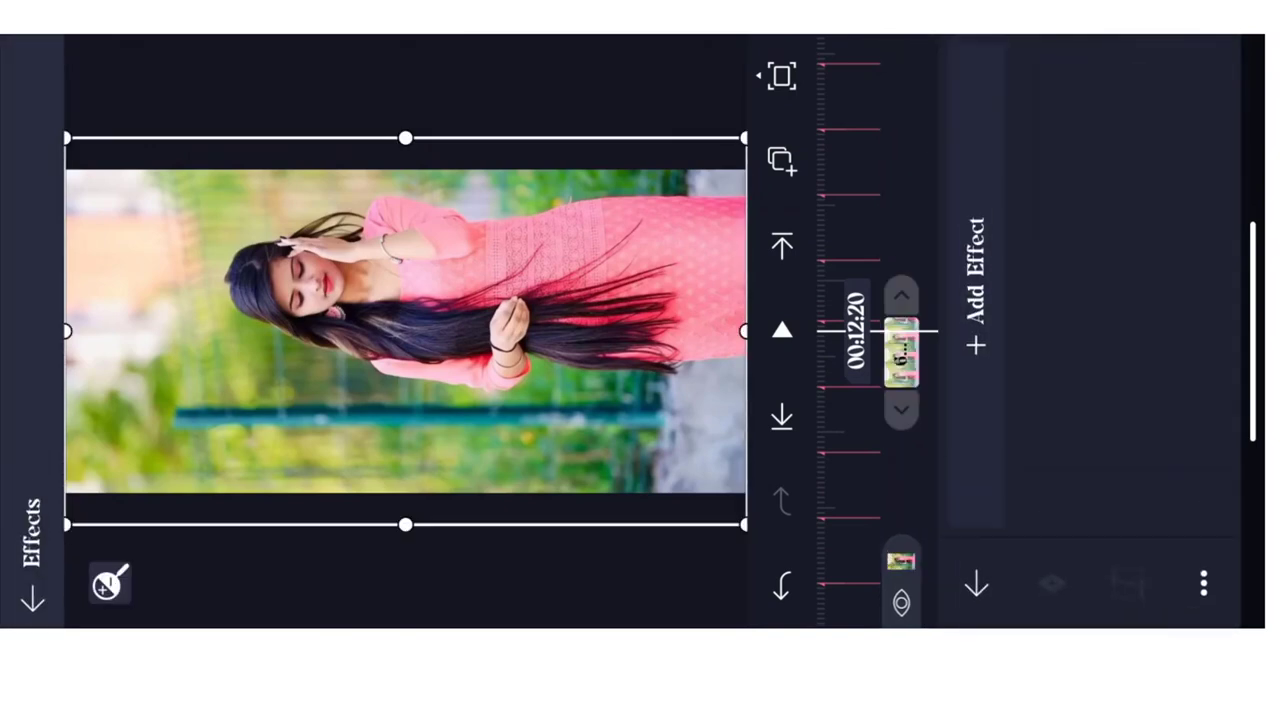
pyautogui.click(1204, 583)
pyautogui.click(1130, 543)
pyautogui.click(976, 583)
pyautogui.click(33, 598)
# Step: Paste the shake effects onto the red-and-white outfit and magenta-top photos
pyautogui.moveTo(1100, 300); pyautogui.dragTo(1100, 380)
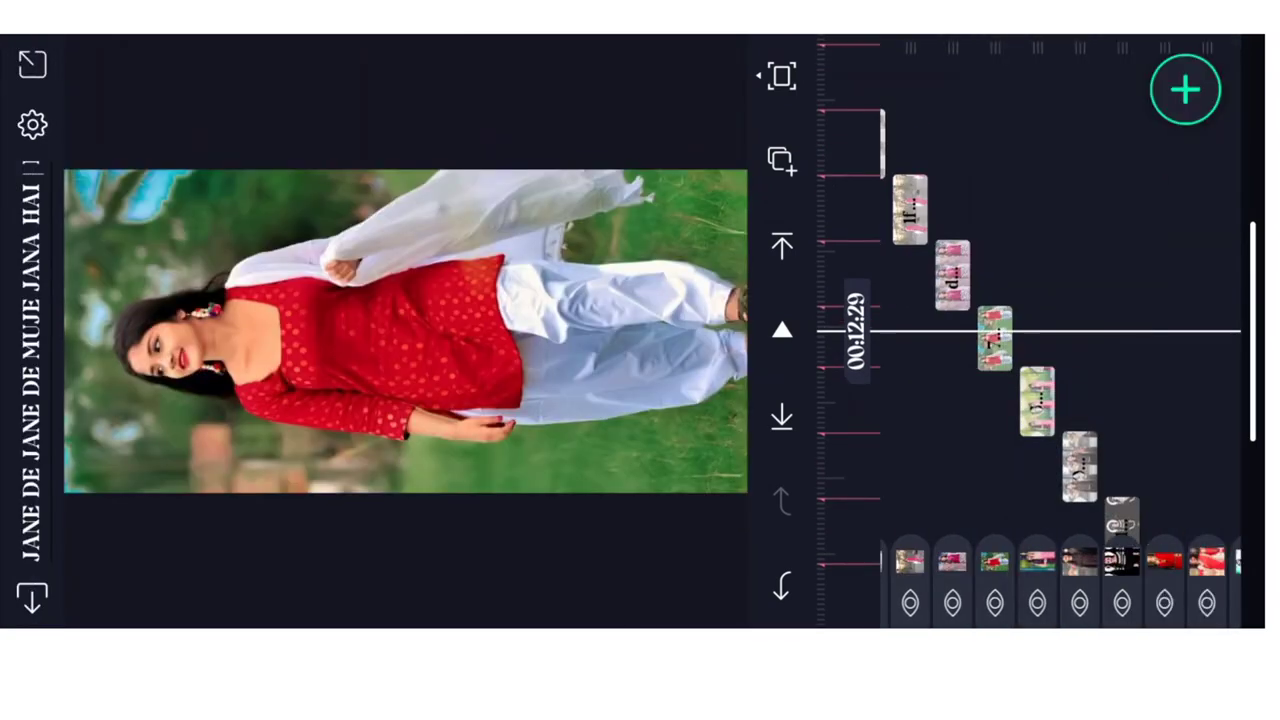
pyautogui.click(995, 340)
pyautogui.click(1160, 145)
pyautogui.click(1204, 583)
pyautogui.click(1133, 543)
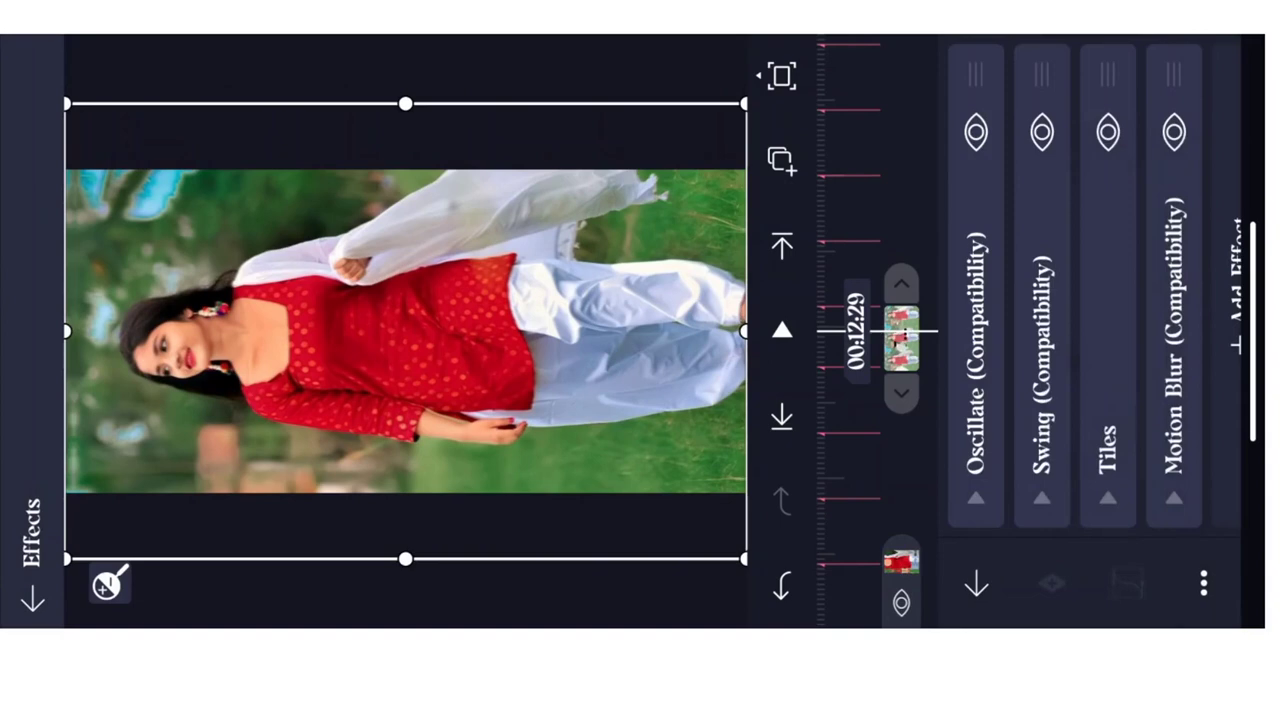
pyautogui.click(976, 583)
pyautogui.click(33, 598)
pyautogui.moveTo(1100, 300); pyautogui.dragTo(1100, 380)
pyautogui.click(900, 340)
pyautogui.click(1160, 150)
pyautogui.click(1206, 583)
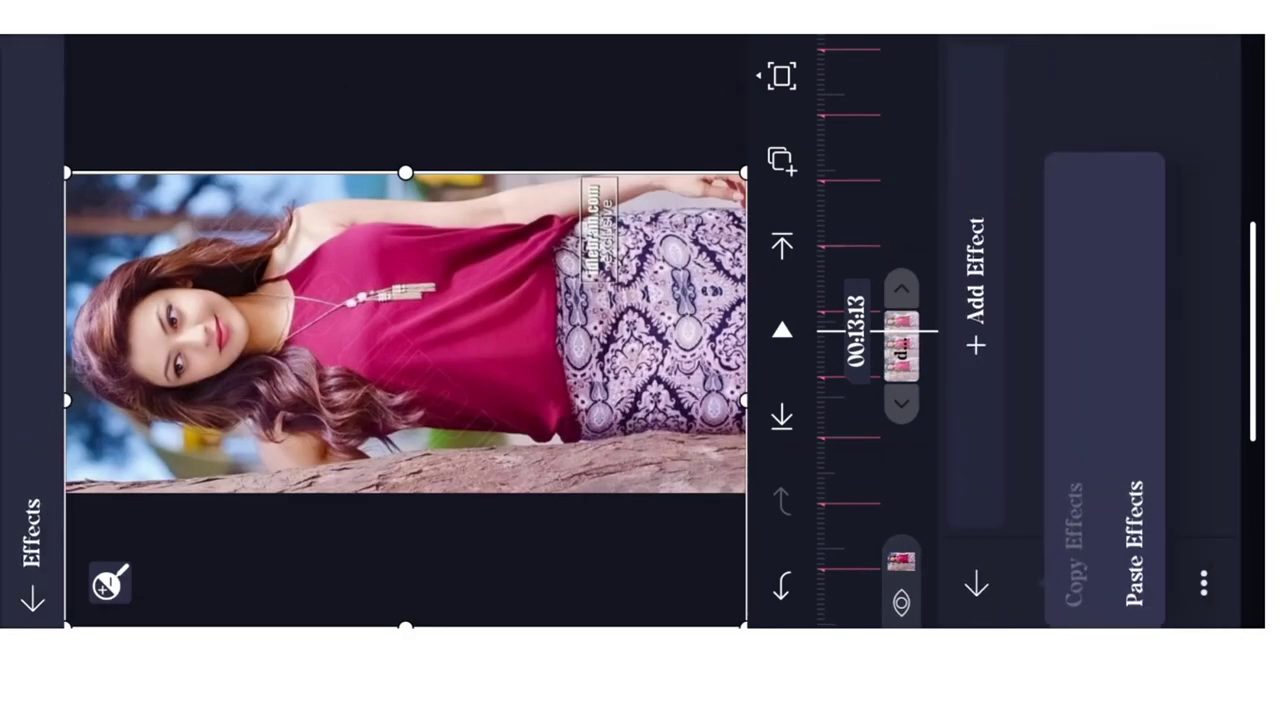
pyautogui.click(1134, 543)
pyautogui.click(976, 583)
pyautogui.click(33, 598)
# Step: Paste the shake effects onto a later photo and the grey-outfit clip at 00:18, then exit to the project list
pyautogui.moveTo(1100, 420); pyautogui.dragTo(1100, 280)
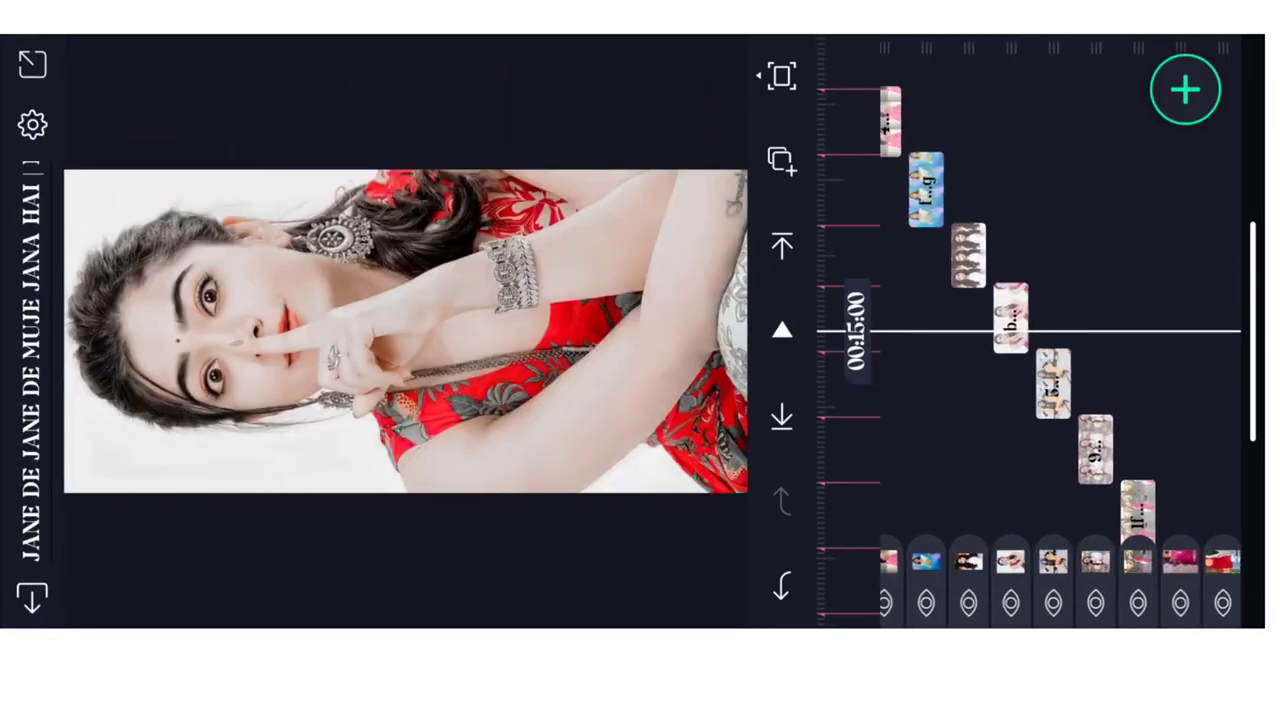
pyautogui.moveTo(1100, 420); pyautogui.dragTo(1100, 300)
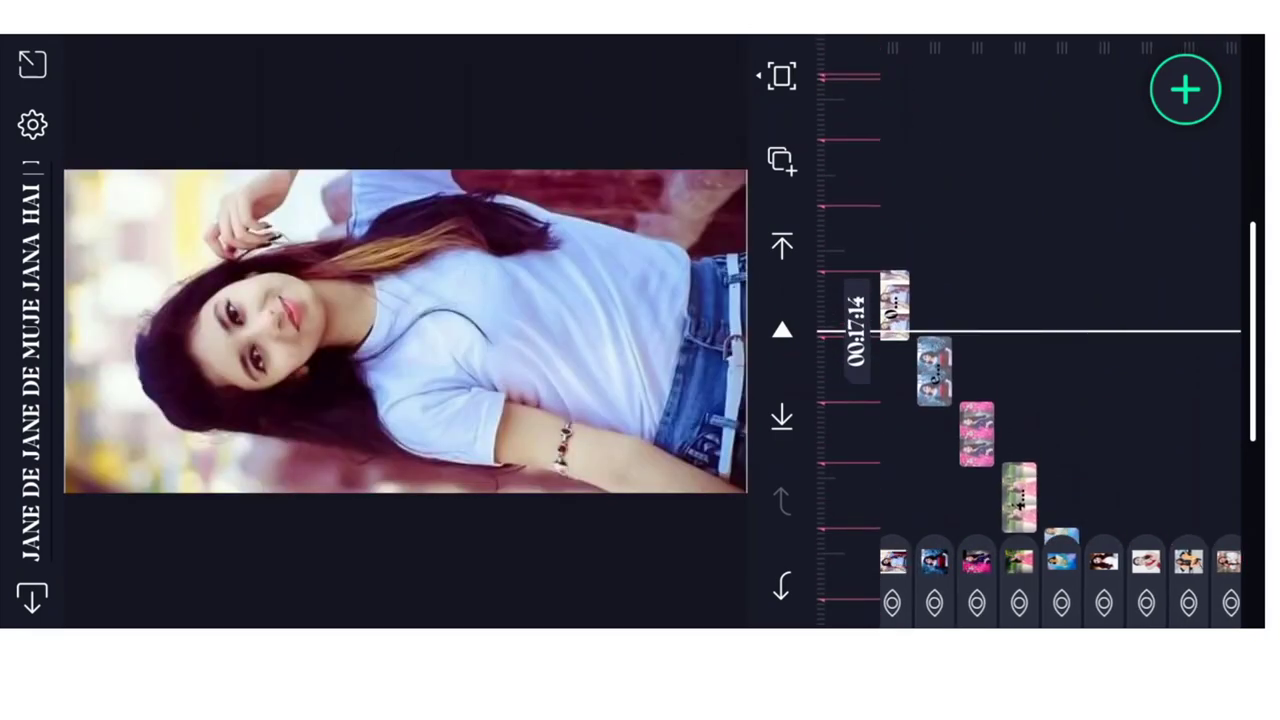
pyautogui.moveTo(1100, 420); pyautogui.dragTo(1100, 280)
pyautogui.click(993, 320)
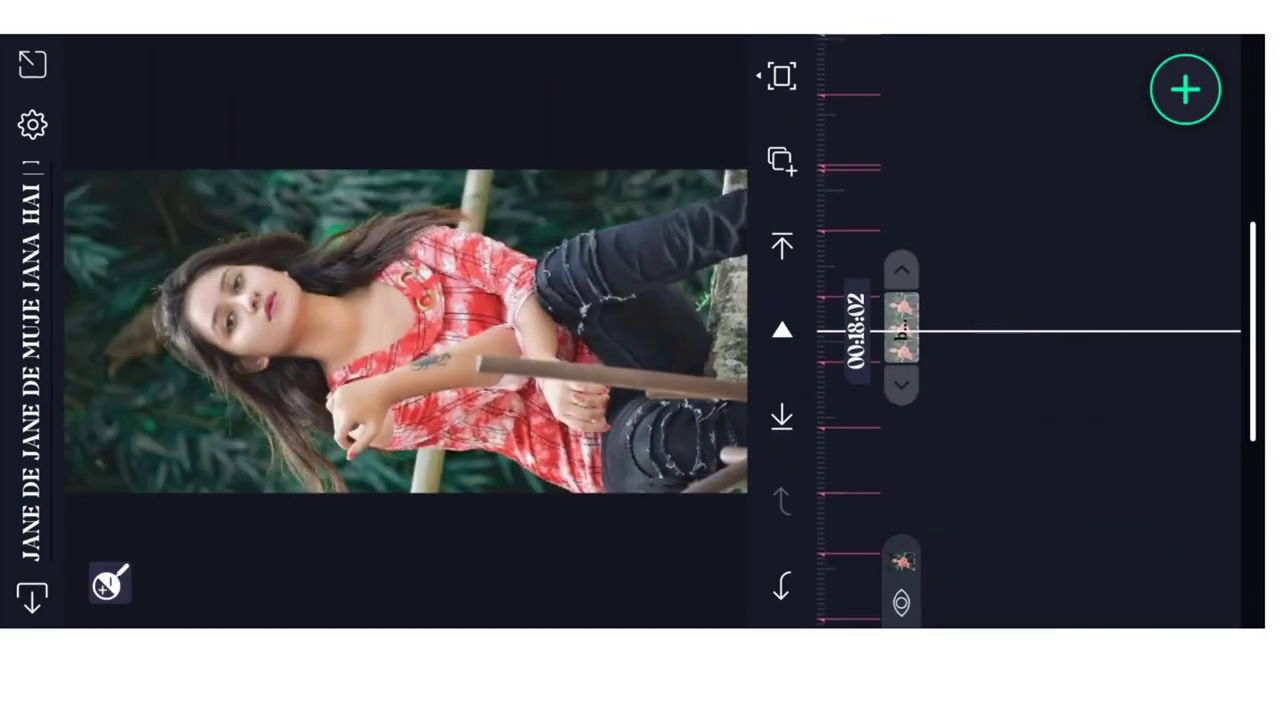
pyautogui.click(1204, 583)
pyautogui.click(1137, 540)
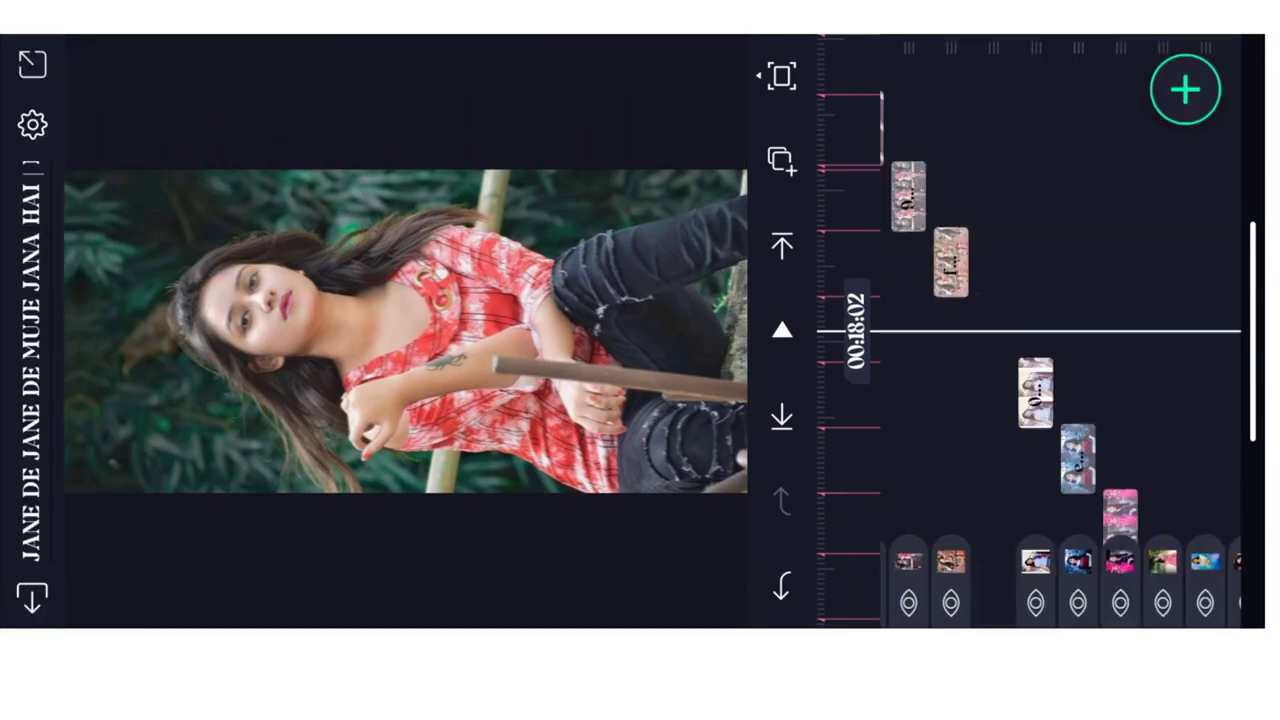
pyautogui.moveTo(1100, 420); pyautogui.dragTo(1100, 280)
pyautogui.click(908, 327)
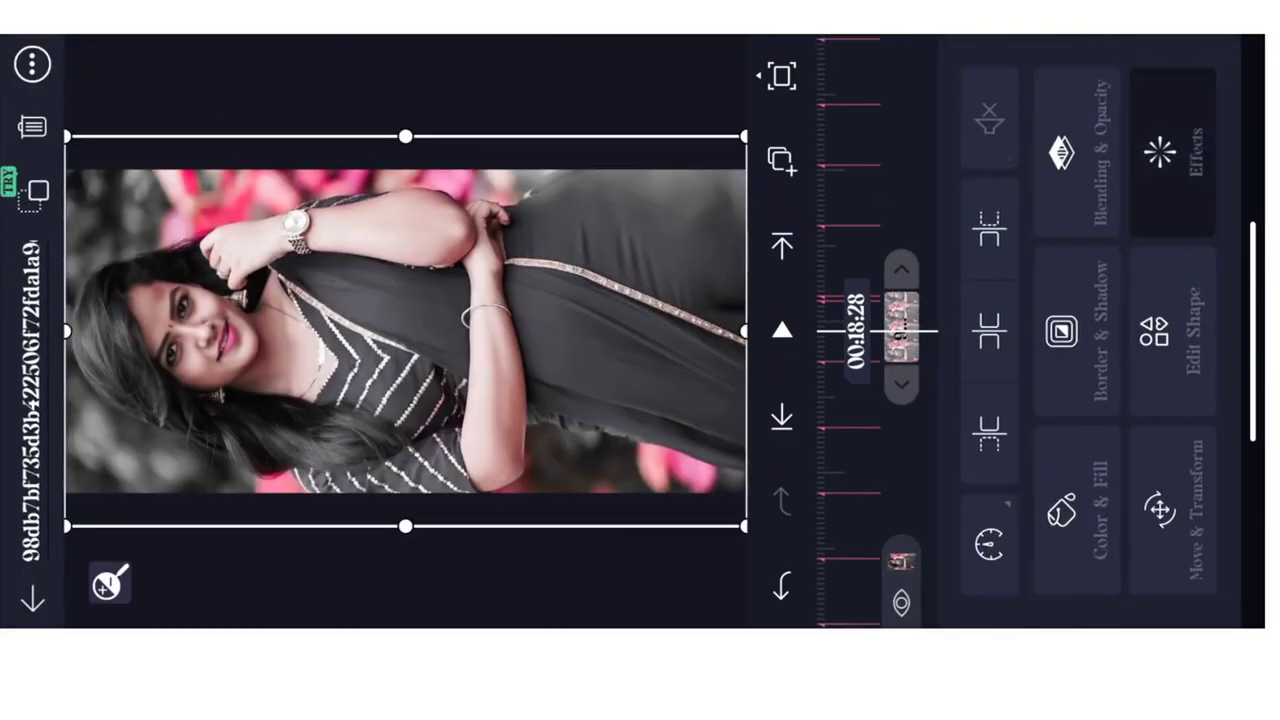
pyautogui.click(1168, 135)
pyautogui.click(1204, 583)
pyautogui.click(1137, 540)
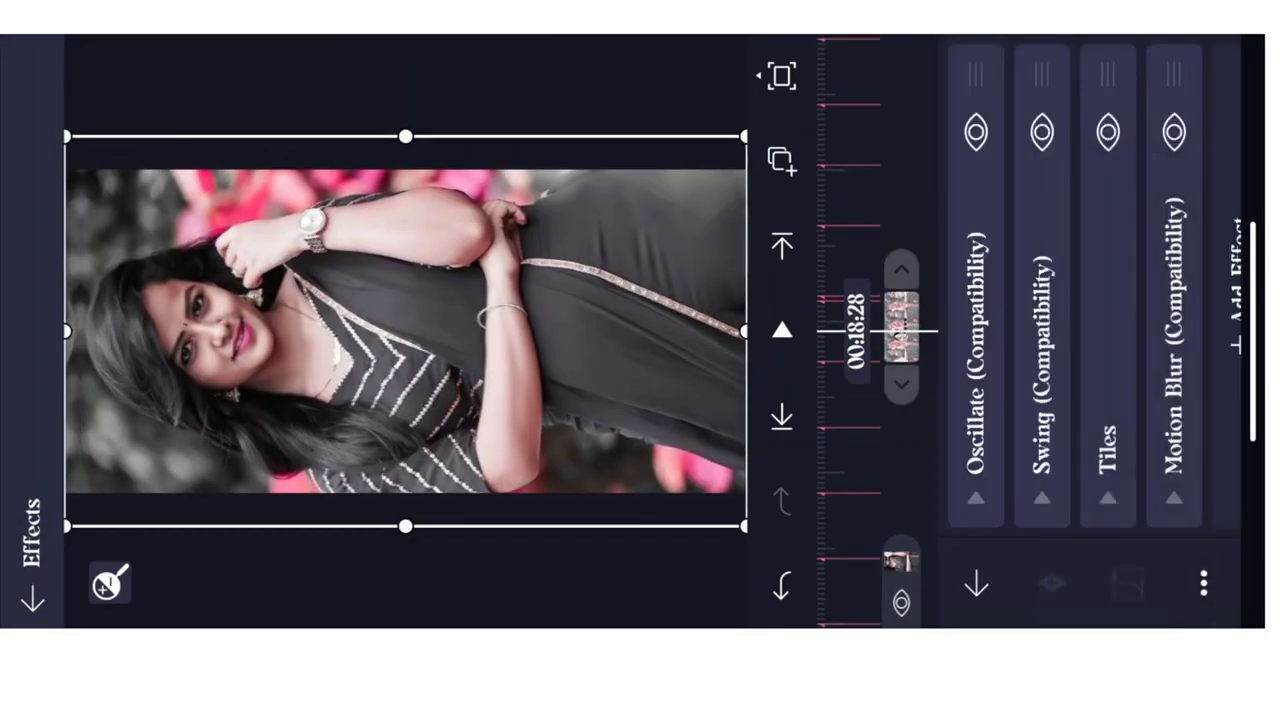
pyautogui.click(32, 598)
pyautogui.moveTo(1100, 450)
pyautogui.mouseDown()
pyautogui.moveTo(1100, 330)
pyautogui.moveTo(1100, 440)
pyautogui.mouseUp()
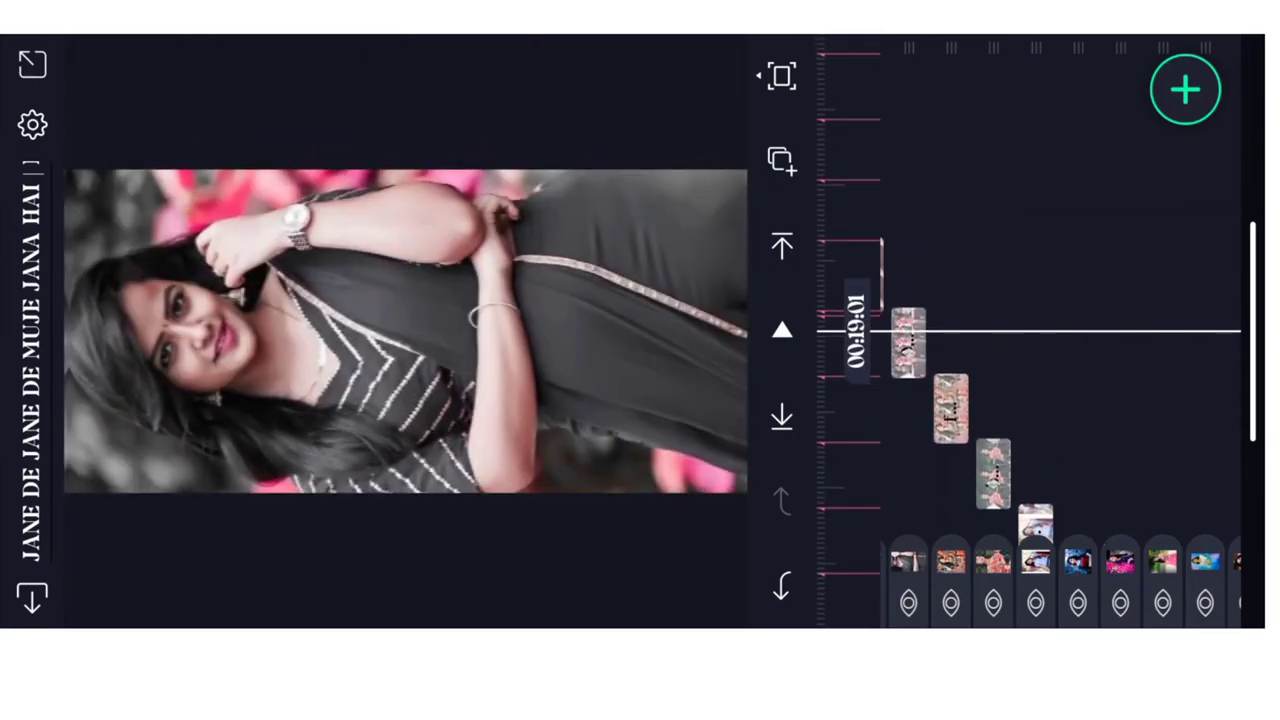
pyautogui.click(32, 598)
# Step: Open the shake effect project and copy all effects from its red saree image clip
pyautogui.click(389, 330)
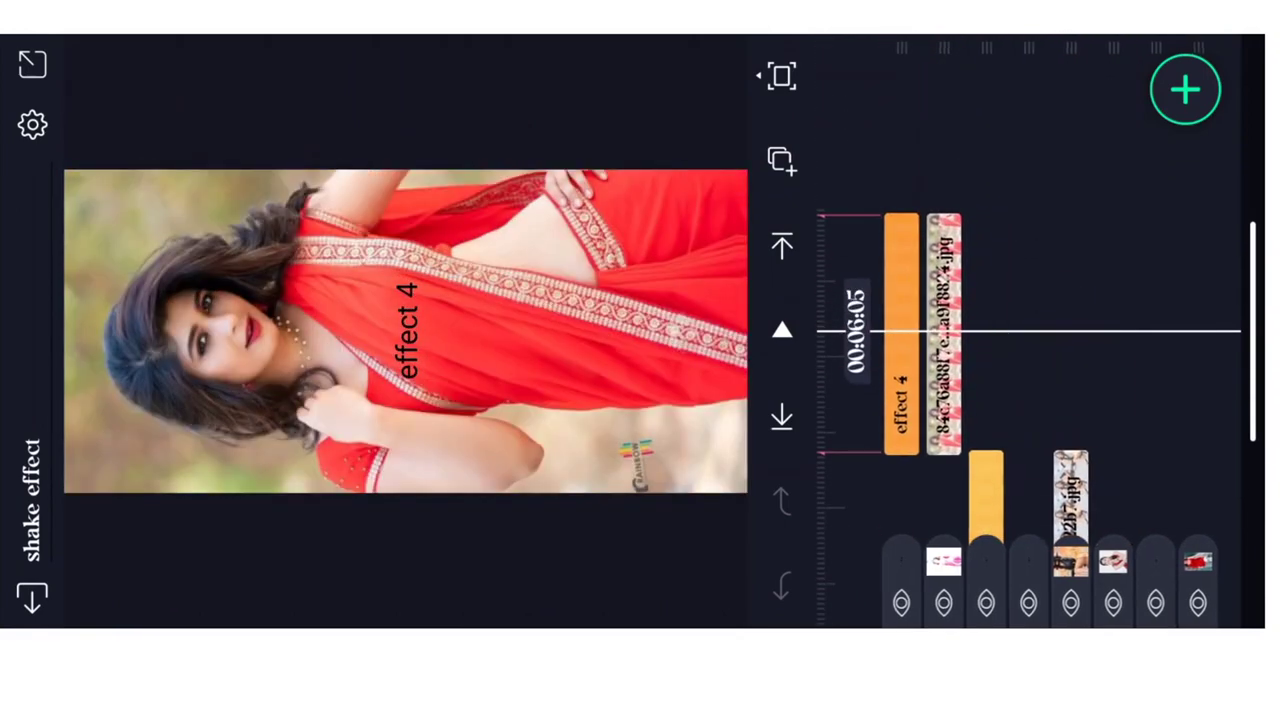
pyautogui.click(942, 330)
pyautogui.click(1170, 140)
pyautogui.click(1204, 583)
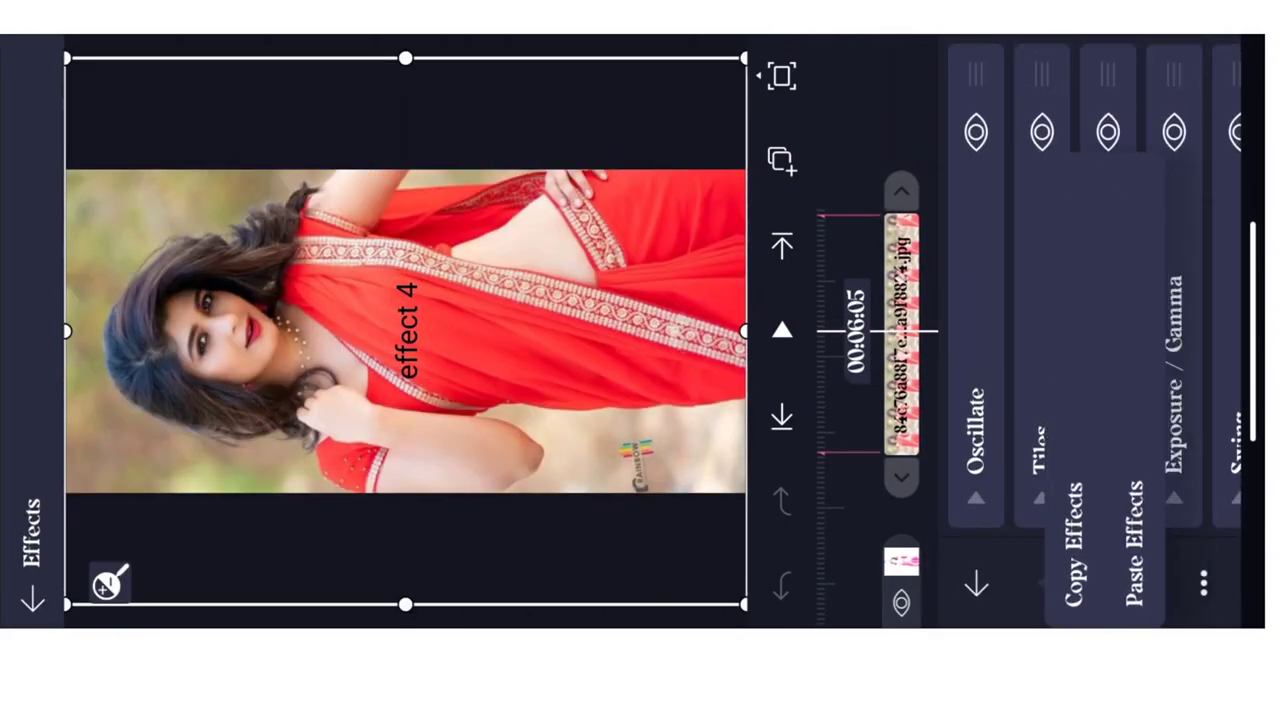
pyautogui.click(976, 583)
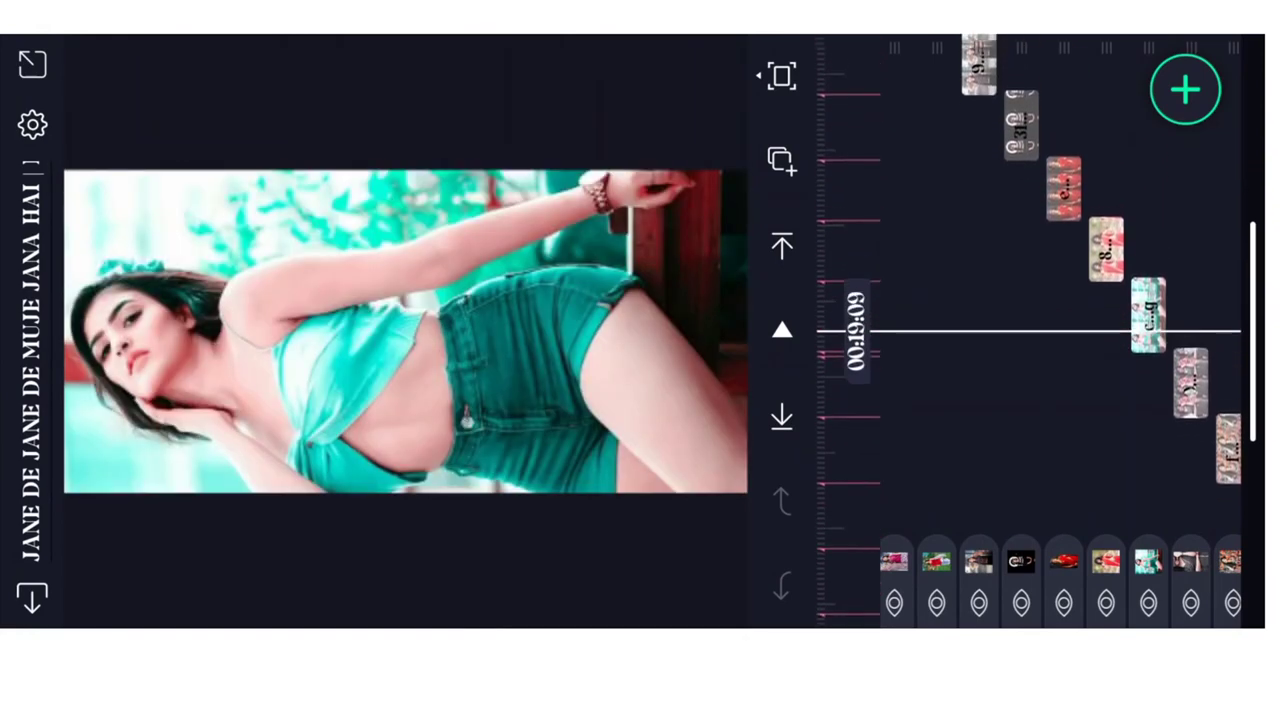
# Step: Paste the shake effects onto the image clip at 00:19 and the clip after it
pyautogui.click(1148, 315)
pyautogui.click(1177, 171)
pyautogui.click(1204, 583)
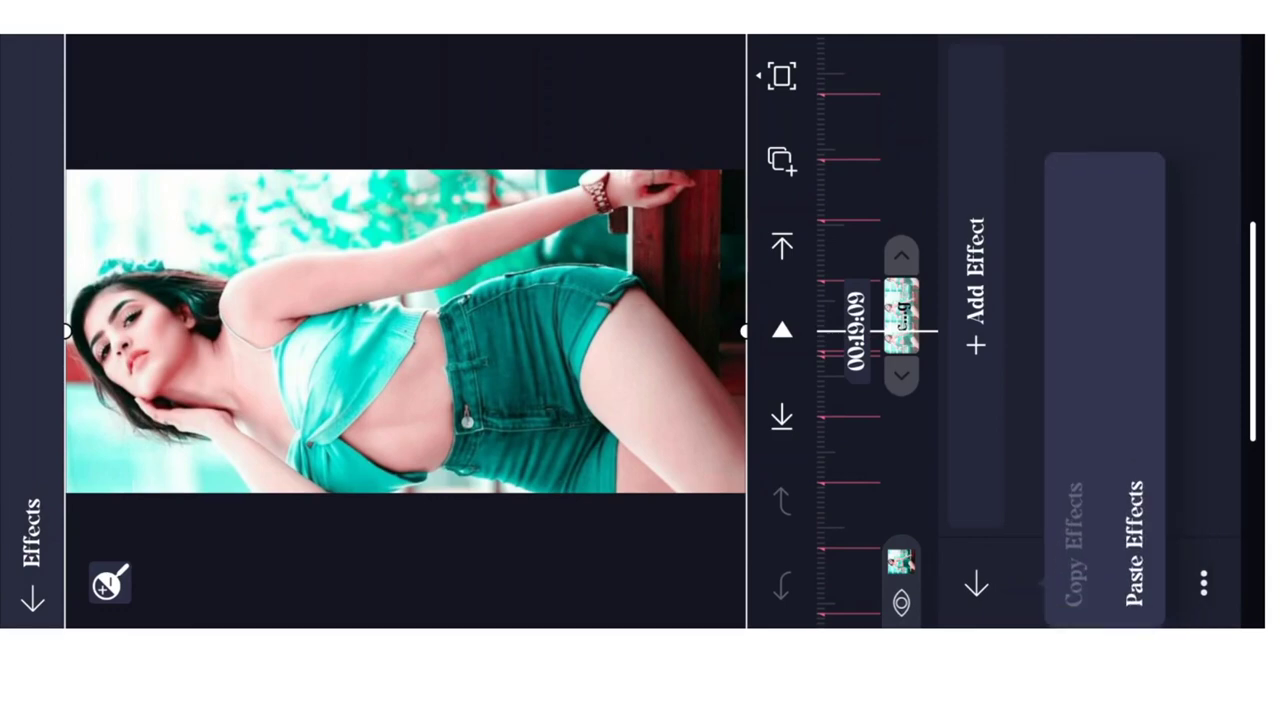
pyautogui.click(1137, 500)
pyautogui.click(976, 585)
pyautogui.click(1106, 315)
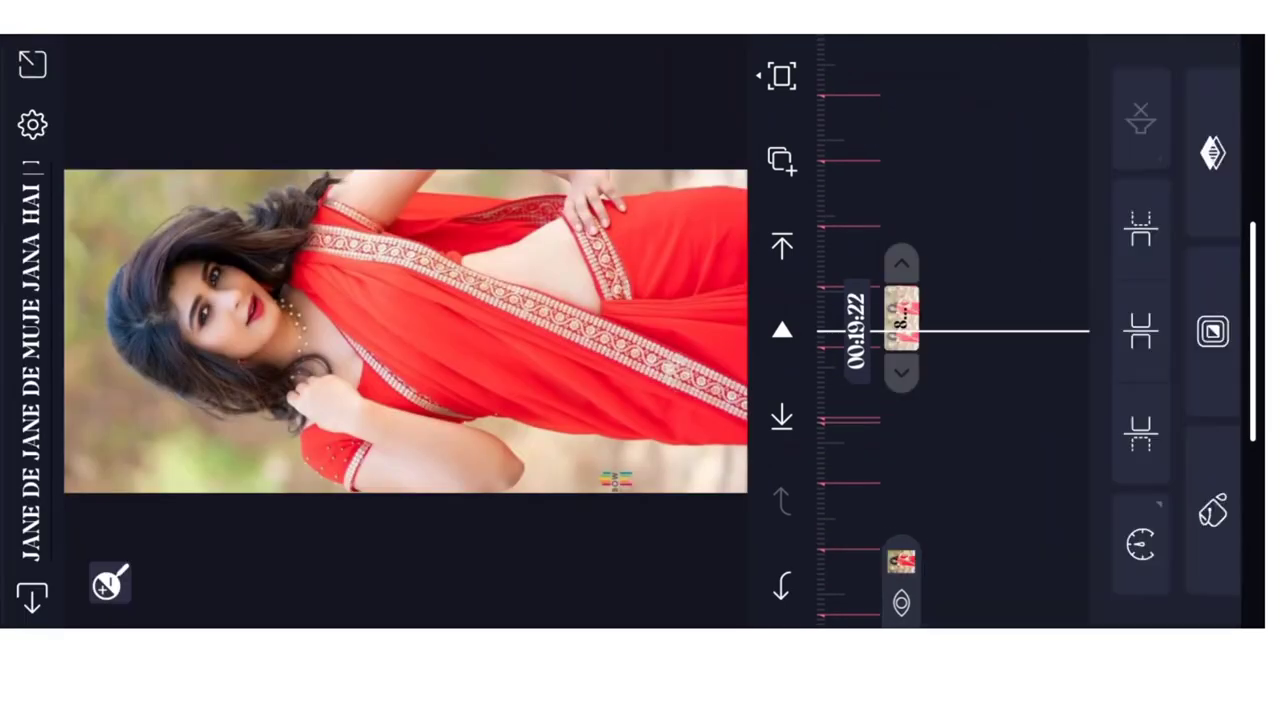
pyautogui.click(1214, 150)
pyautogui.click(1204, 583)
pyautogui.click(1137, 520)
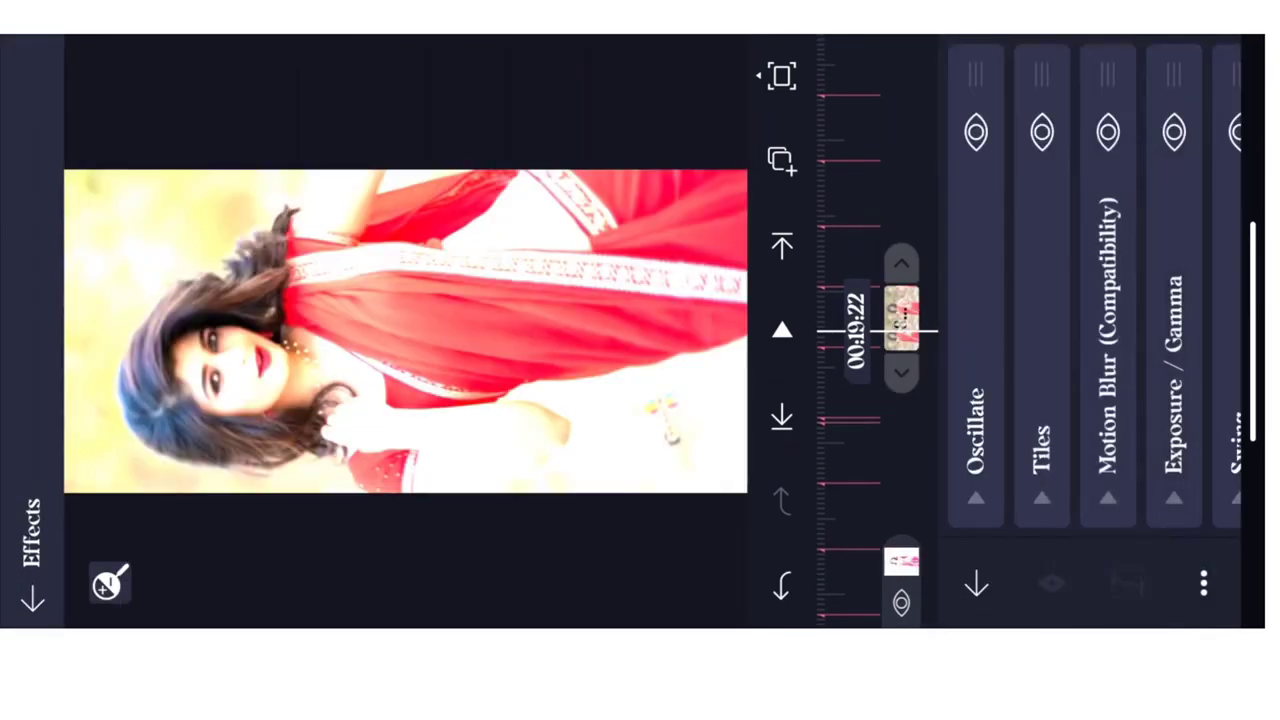
pyautogui.click(976, 585)
# Step: Paste the shake effects onto the red saree (00:20:07) and black-and-white (00:20:18) clips
pyautogui.moveTo(1000, 400); pyautogui.dragTo(1000, 335)
pyautogui.click(1064, 330)
pyautogui.click(1200, 135)
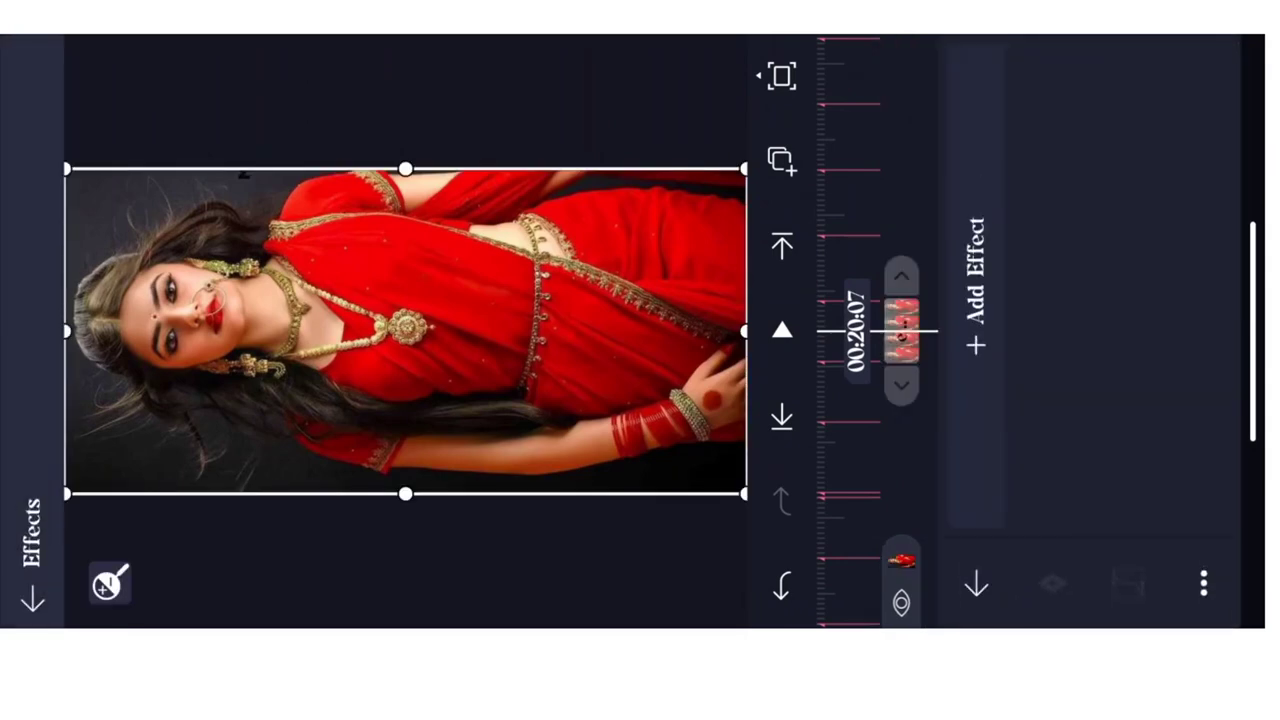
pyautogui.click(1204, 583)
pyautogui.click(1137, 540)
pyautogui.click(976, 585)
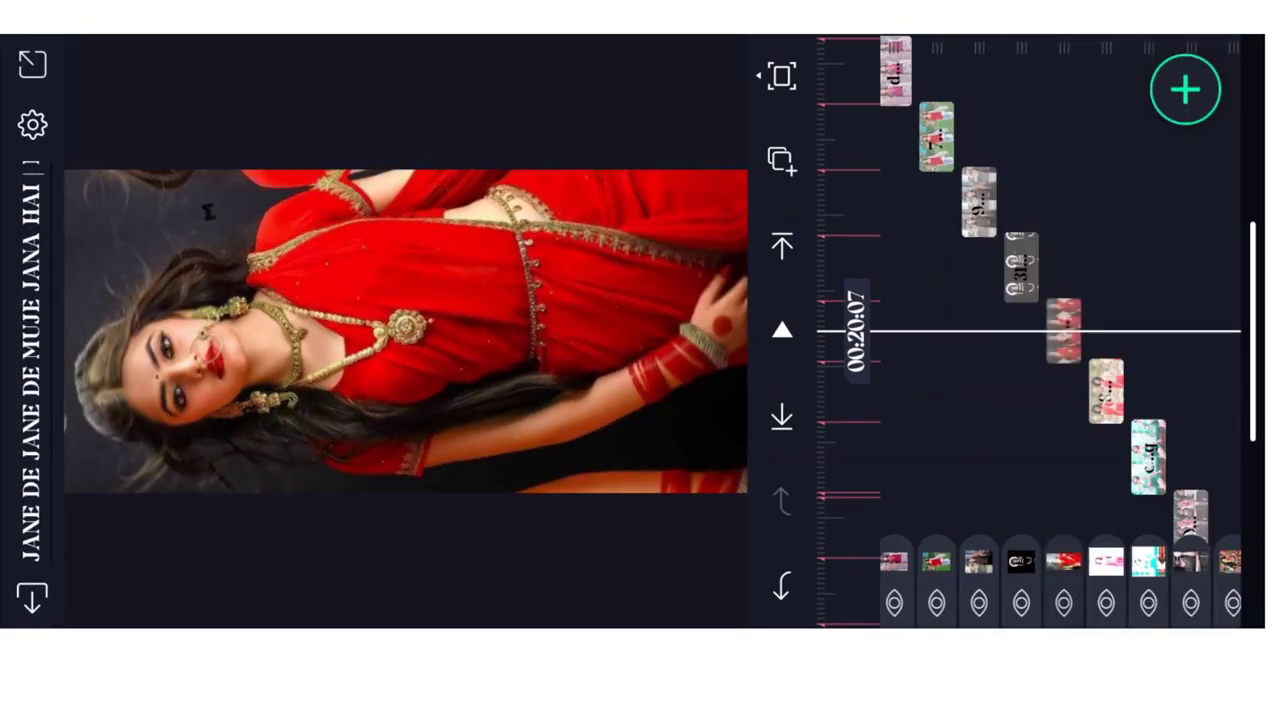
pyautogui.moveTo(1000, 400); pyautogui.dragTo(1000, 335)
pyautogui.click(1064, 330)
pyautogui.click(1200, 135)
pyautogui.click(1204, 583)
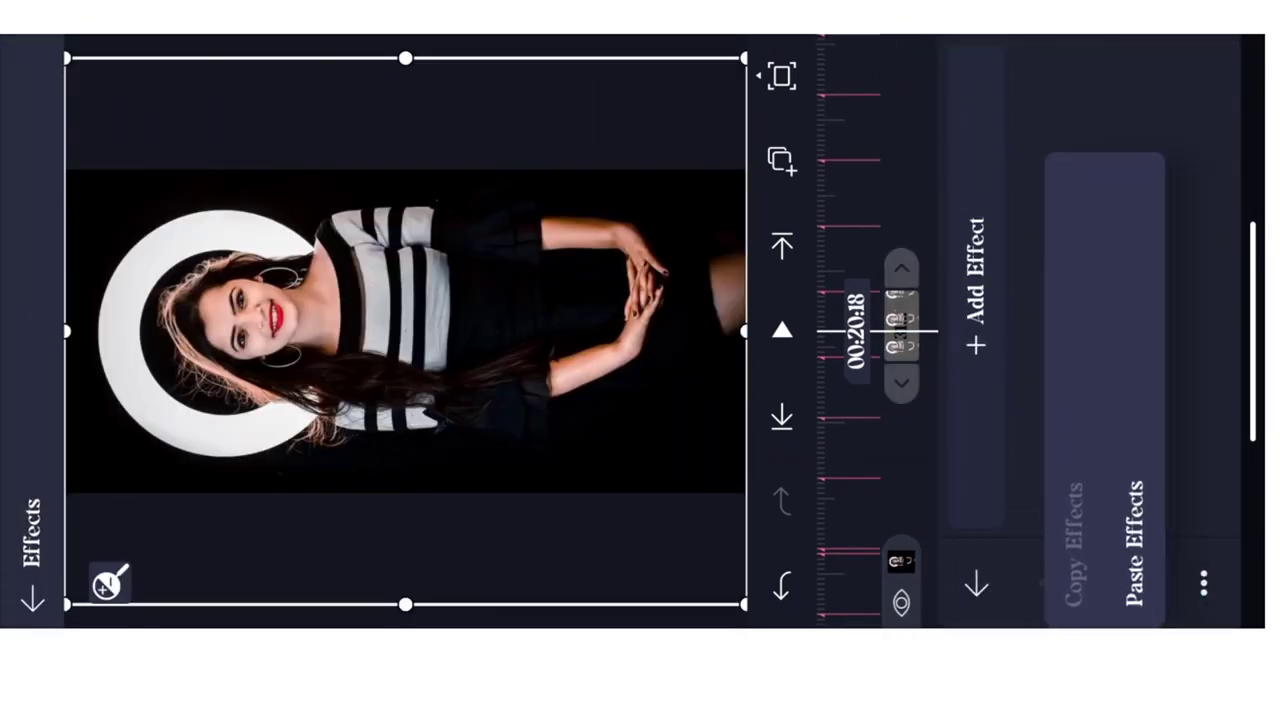
pyautogui.click(1137, 540)
pyautogui.click(976, 585)
# Step: Paste the shake effects onto the long-haired woman (00:21:04) and pink top (00:21:22) clips
pyautogui.moveTo(1000, 400); pyautogui.dragTo(1000, 335)
pyautogui.click(1000, 330)
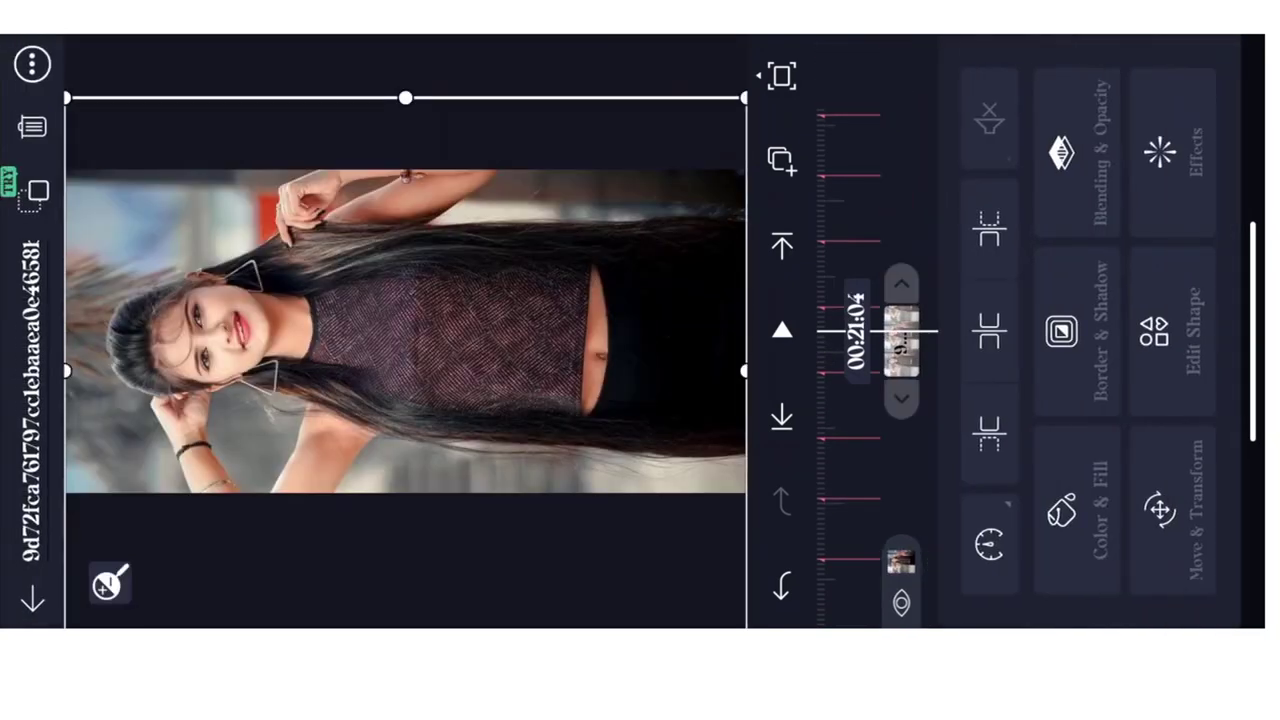
pyautogui.click(1160, 150)
pyautogui.click(1204, 583)
pyautogui.click(1137, 540)
pyautogui.click(976, 585)
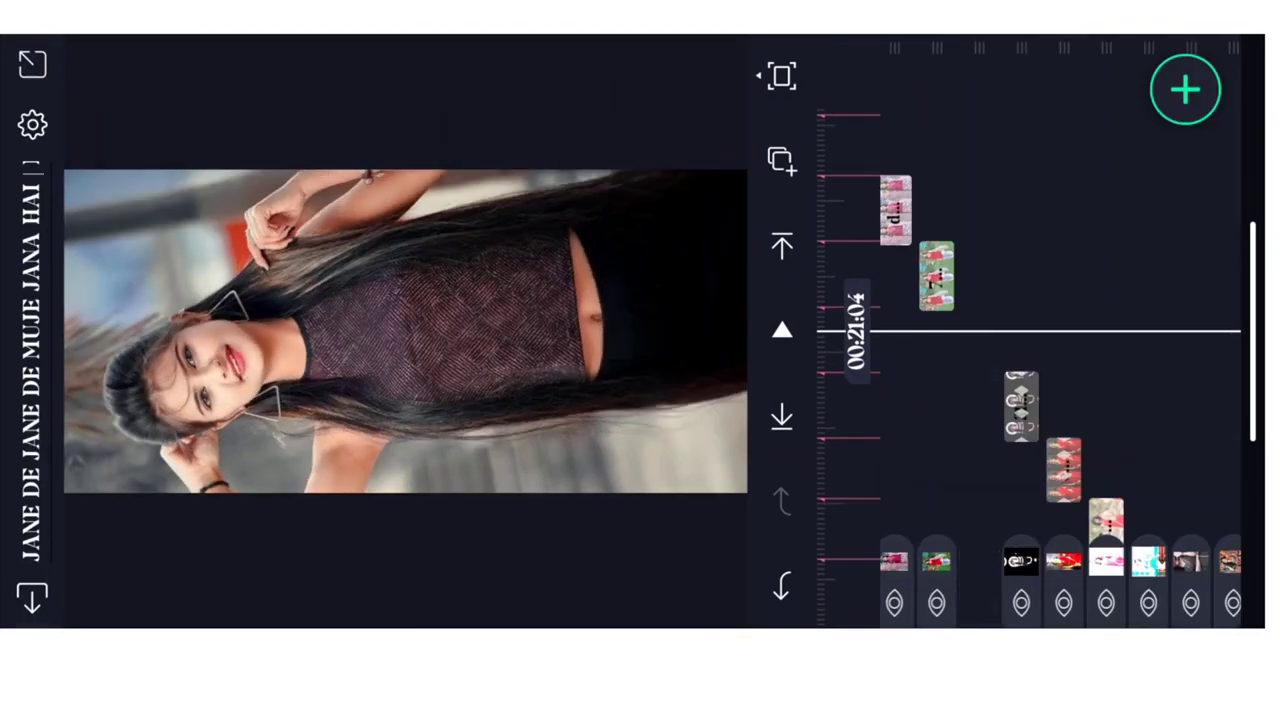
pyautogui.moveTo(1000, 300); pyautogui.dragTo(1000, 390)
pyautogui.click(935, 360)
pyautogui.click(1160, 150)
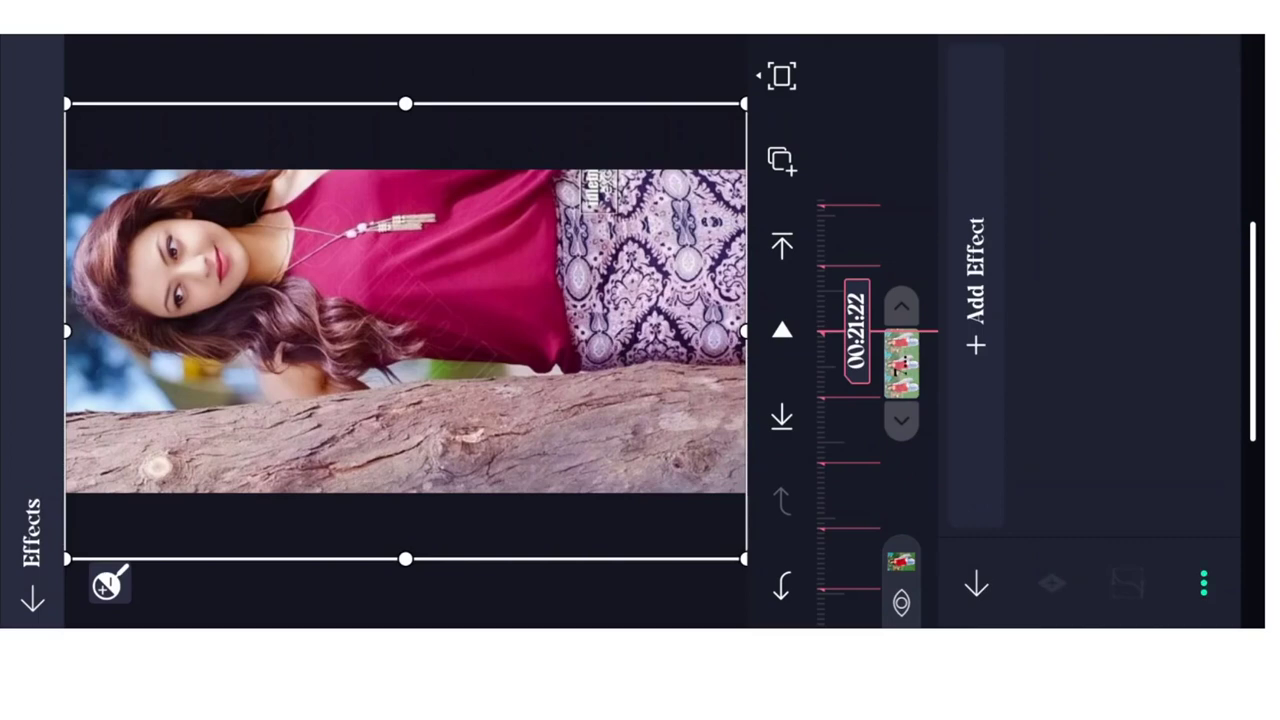
pyautogui.click(1204, 583)
pyautogui.click(1137, 540)
pyautogui.click(976, 585)
# Step: Paste Oscillate, Tiles, Motion Blur and Exposure onto the 00:21:28 and striped dress (00:22:13) clips
pyautogui.moveTo(1000, 300); pyautogui.dragTo(1000, 335)
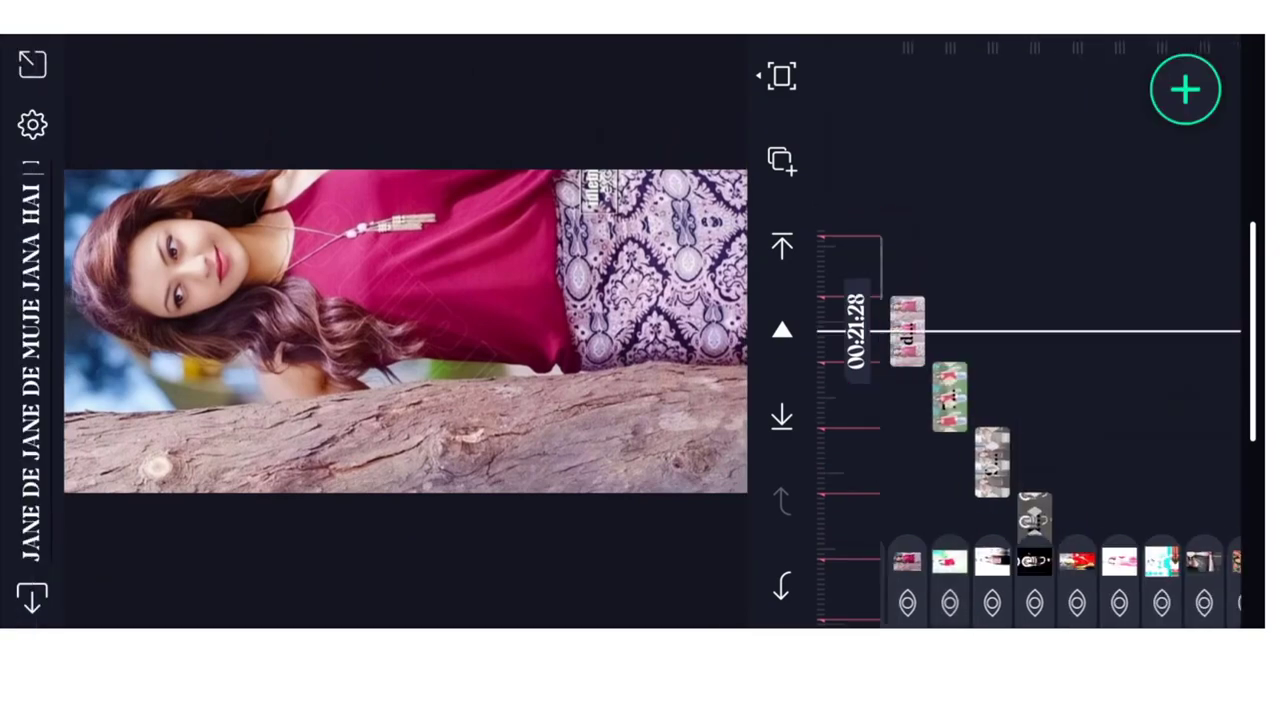
pyautogui.click(943, 330)
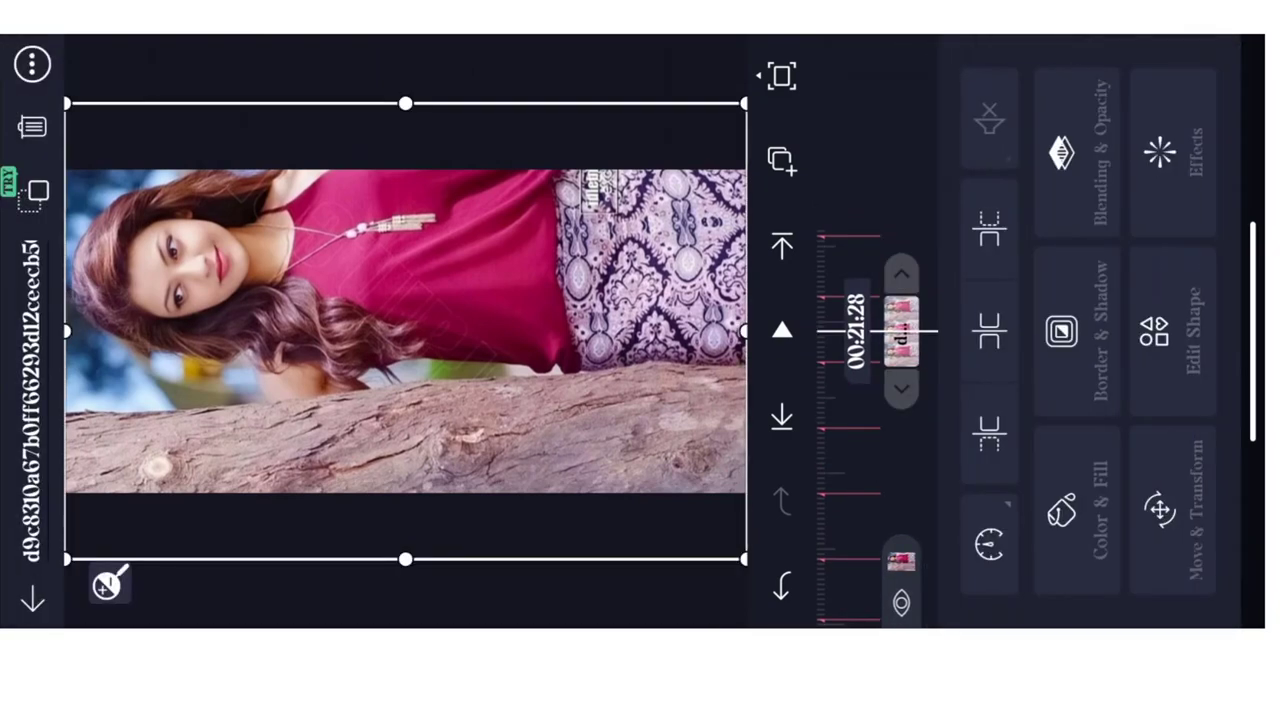
pyautogui.click(1160, 150)
pyautogui.click(1246, 582)
pyautogui.click(1137, 540)
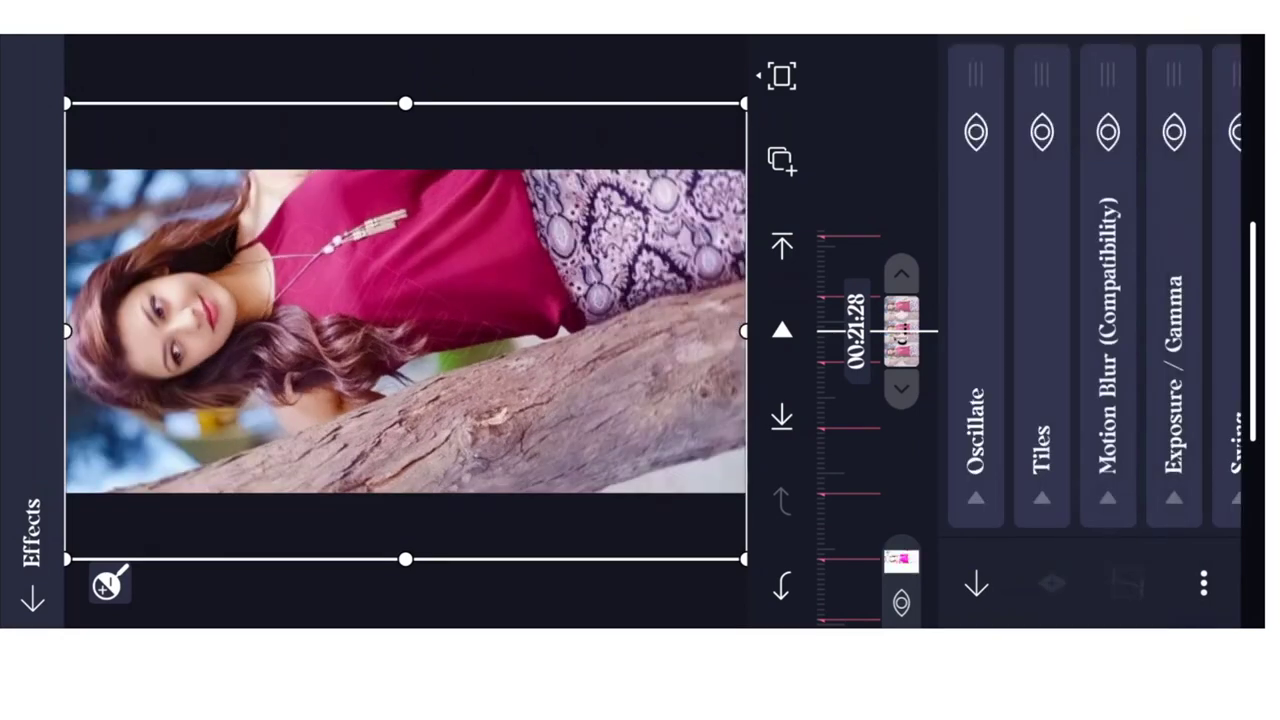
pyautogui.click(976, 585)
pyautogui.moveTo(1000, 300); pyautogui.dragTo(1000, 365)
pyautogui.click(943, 330)
pyautogui.click(1160, 150)
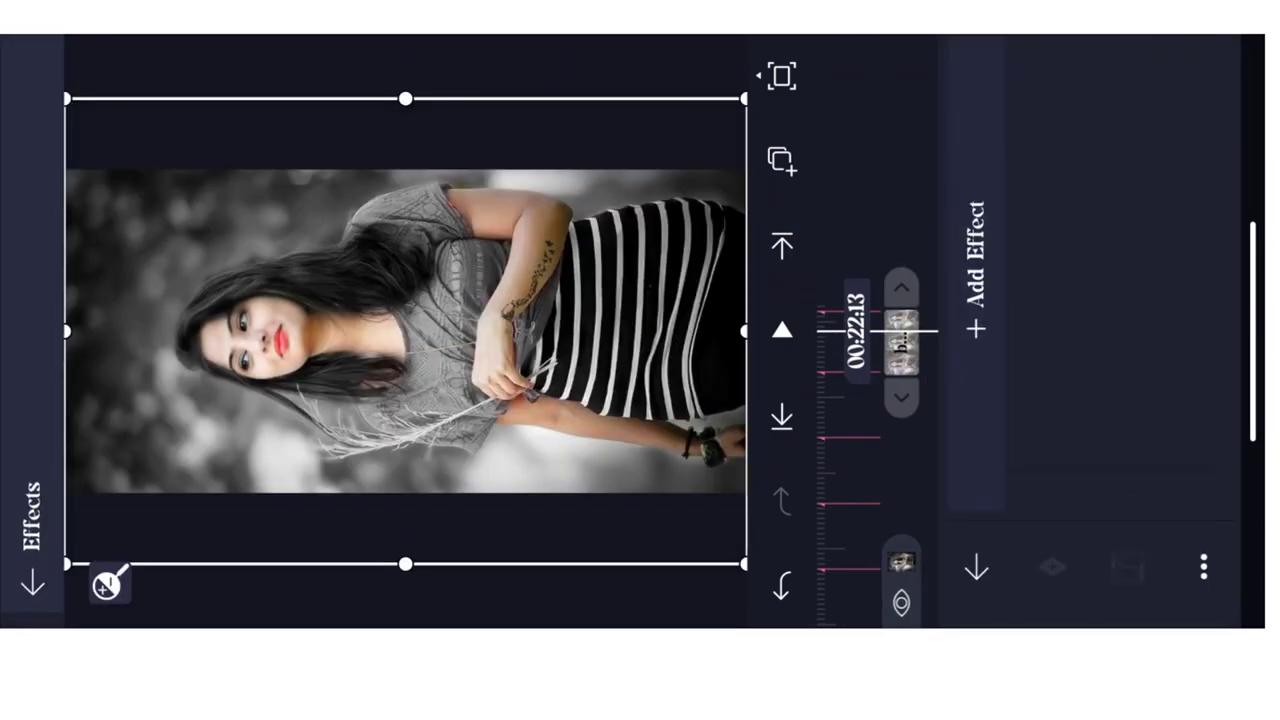
pyautogui.click(1204, 582)
pyautogui.click(1133, 540)
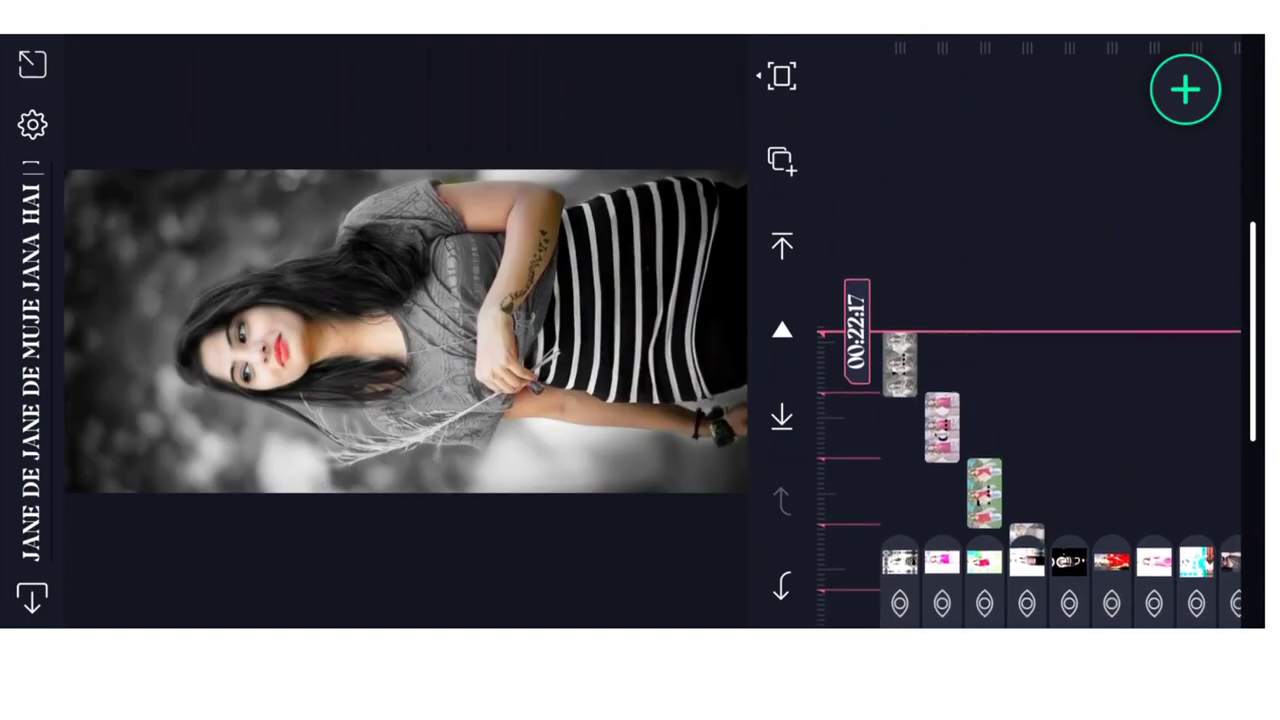
# Step: Set up a 720p video export, trying H.264 before settling on the H.265/HEVC codec
pyautogui.click(32, 64)
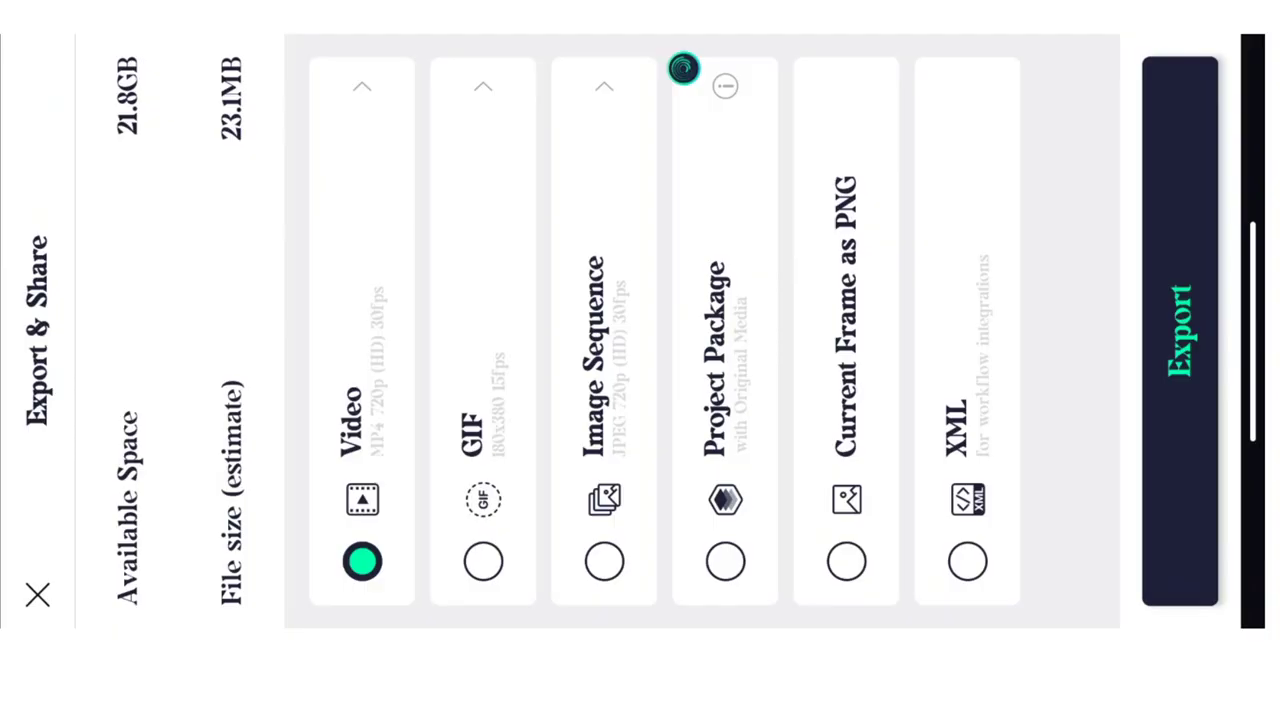
pyautogui.click(684, 67)
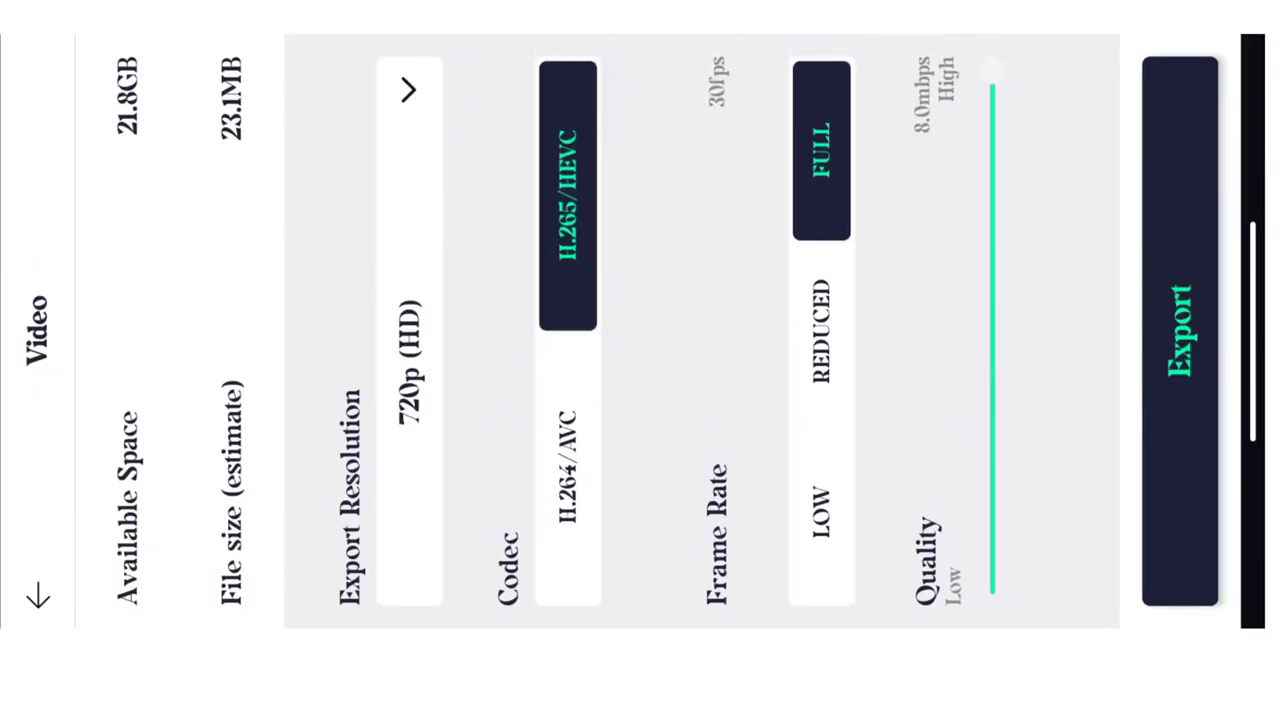
pyautogui.click(409, 350)
pyautogui.click(568, 466)
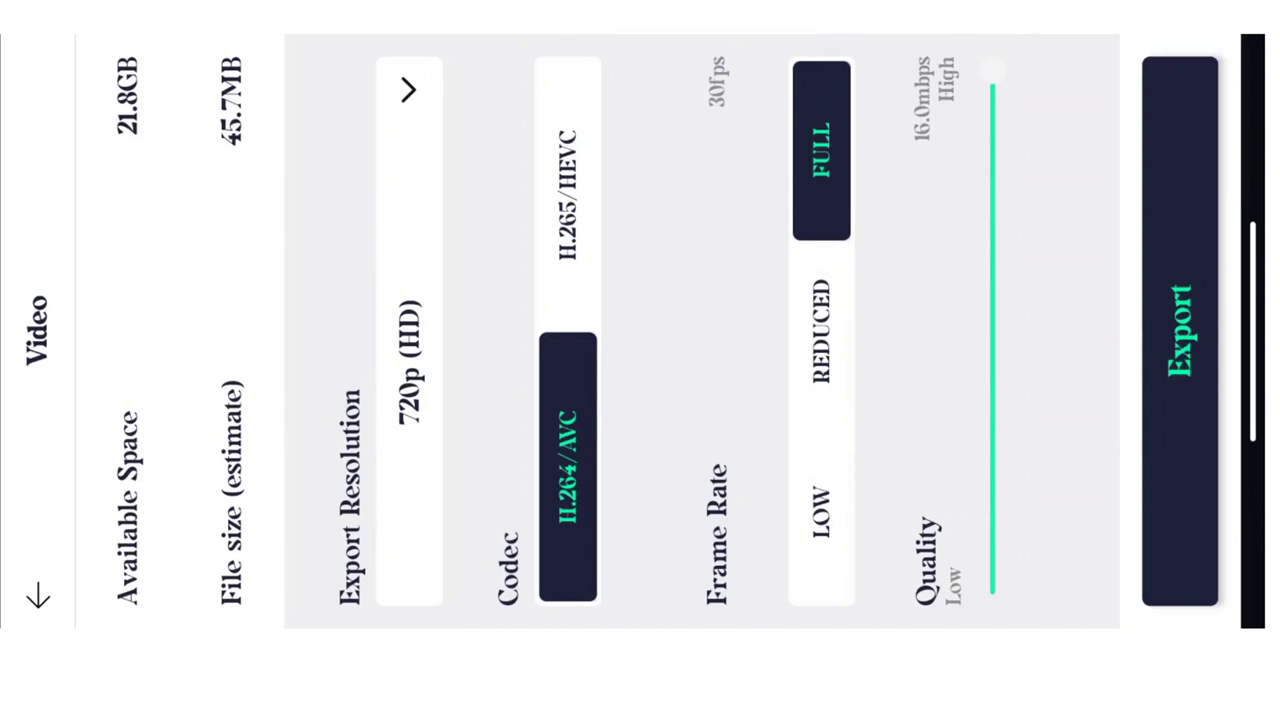
pyautogui.click(568, 195)
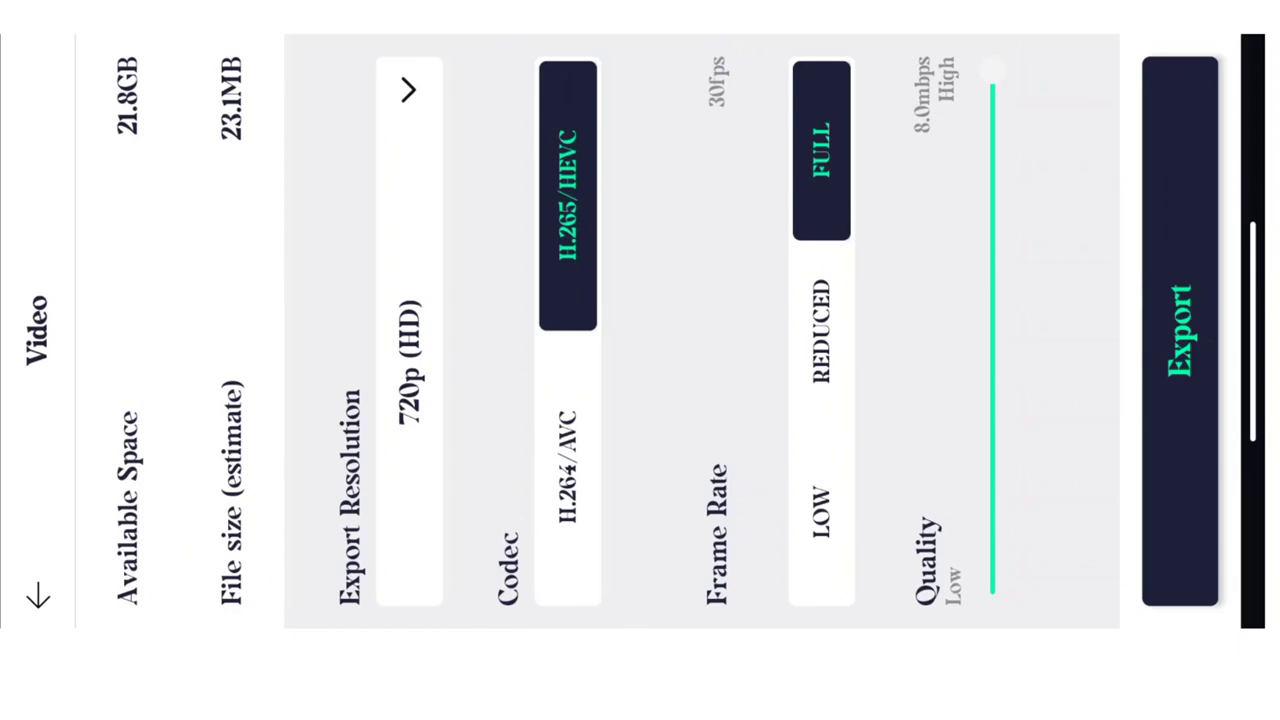
# Step: Start rendering the slideshow as a 720p video
pyautogui.click(1180, 330)
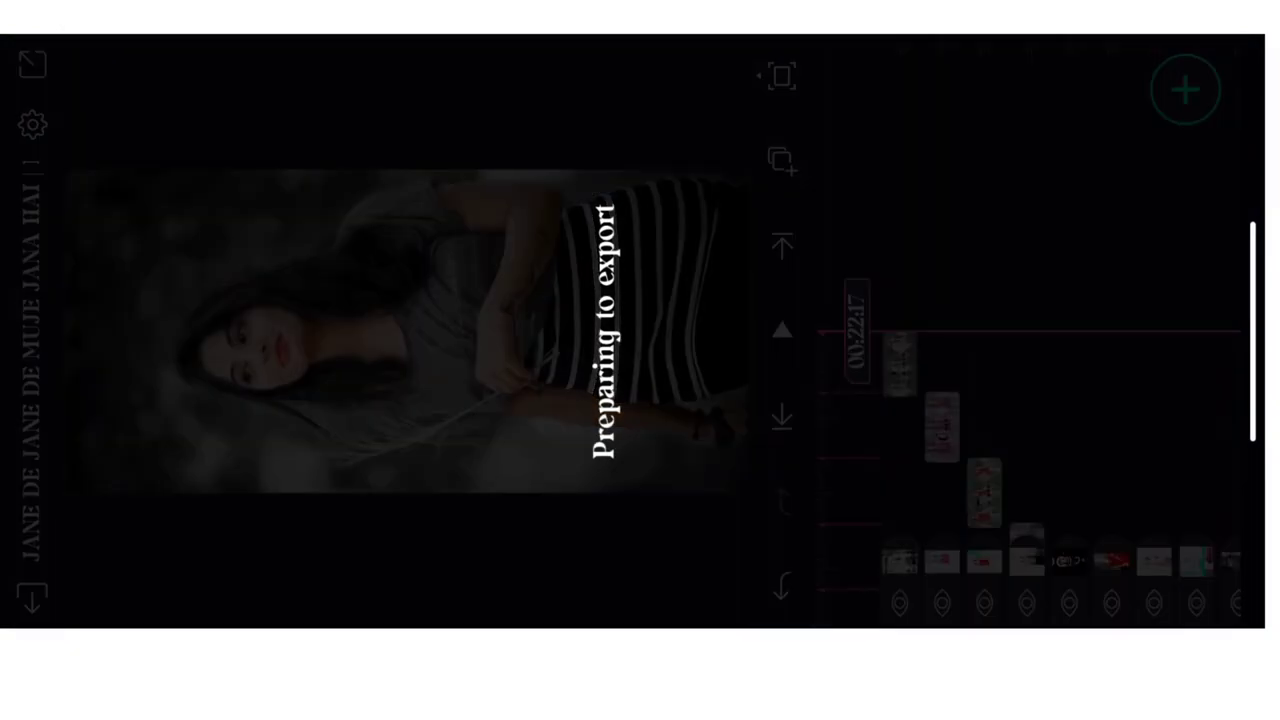